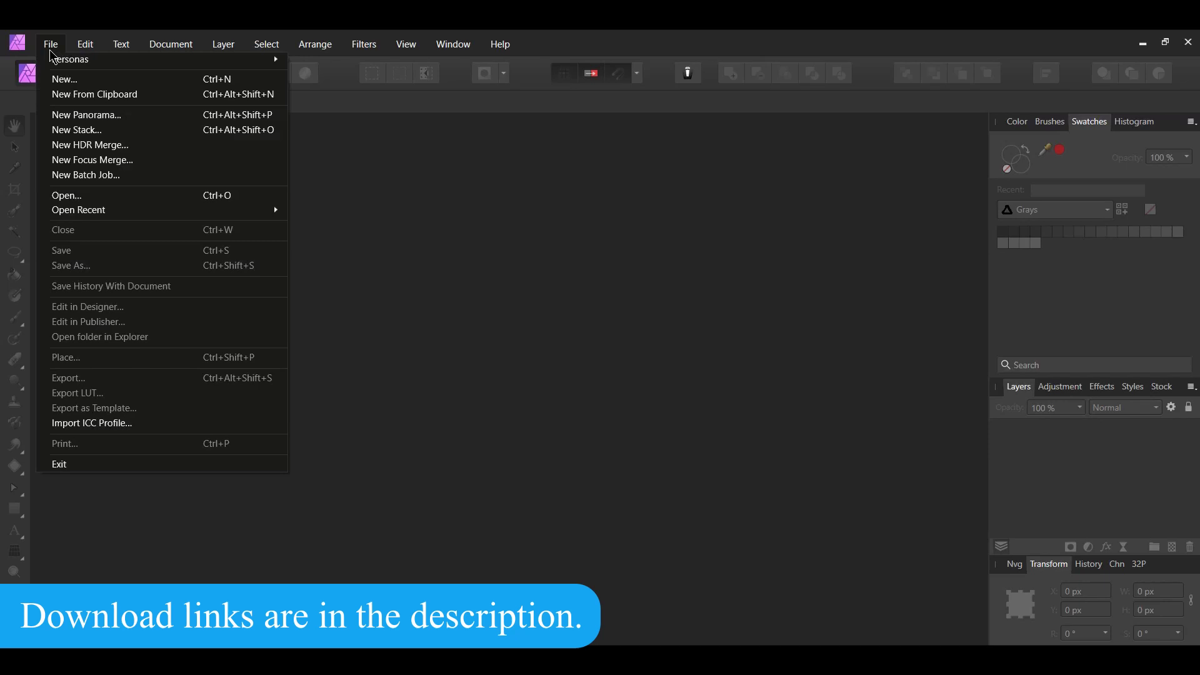
Open the dog photo pexels-alexandra-novitskaya-2951921.jpg.
click(86, 196)
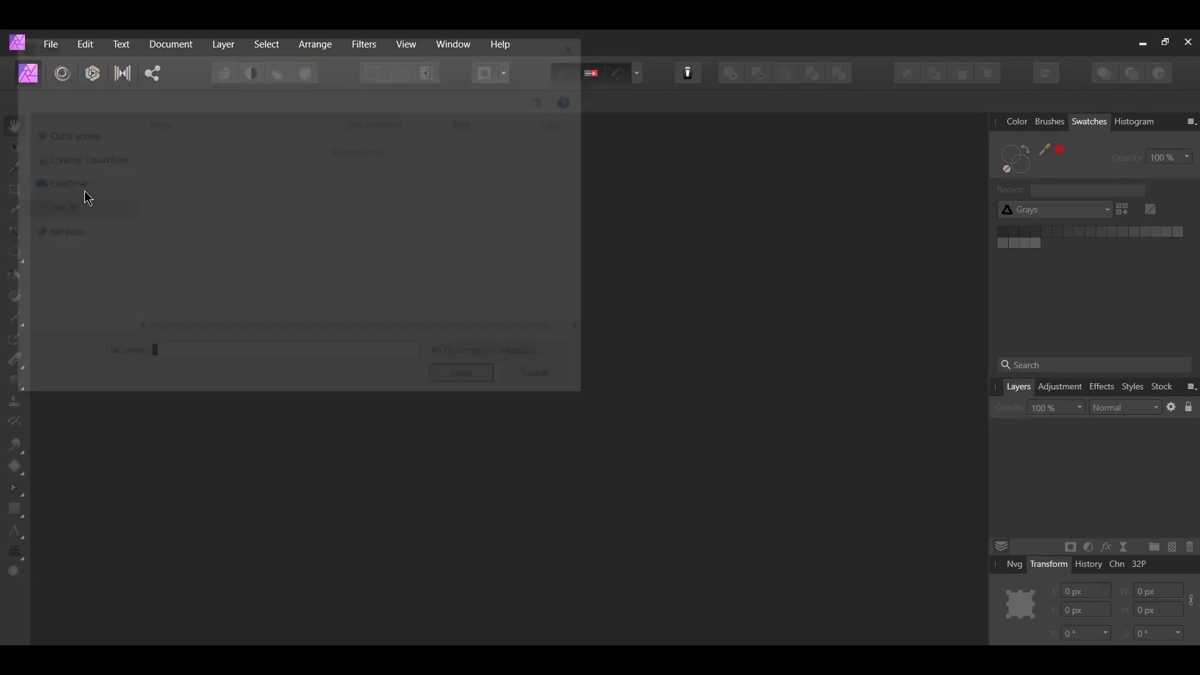
click(238, 180)
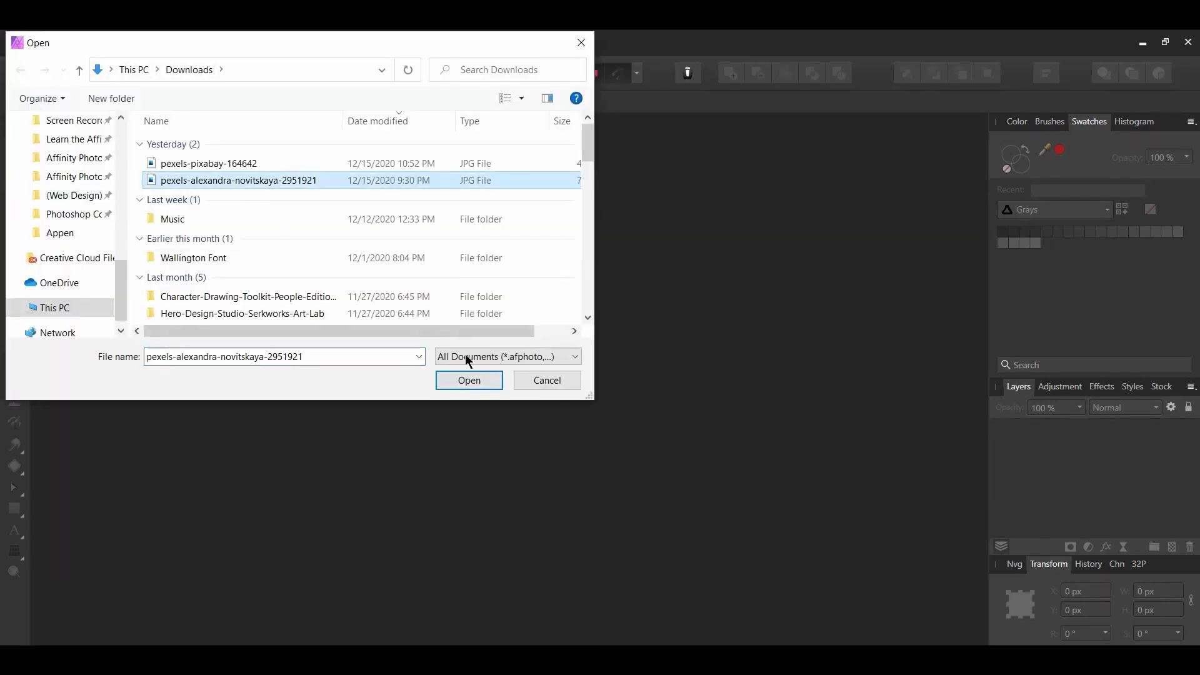
click(493, 391)
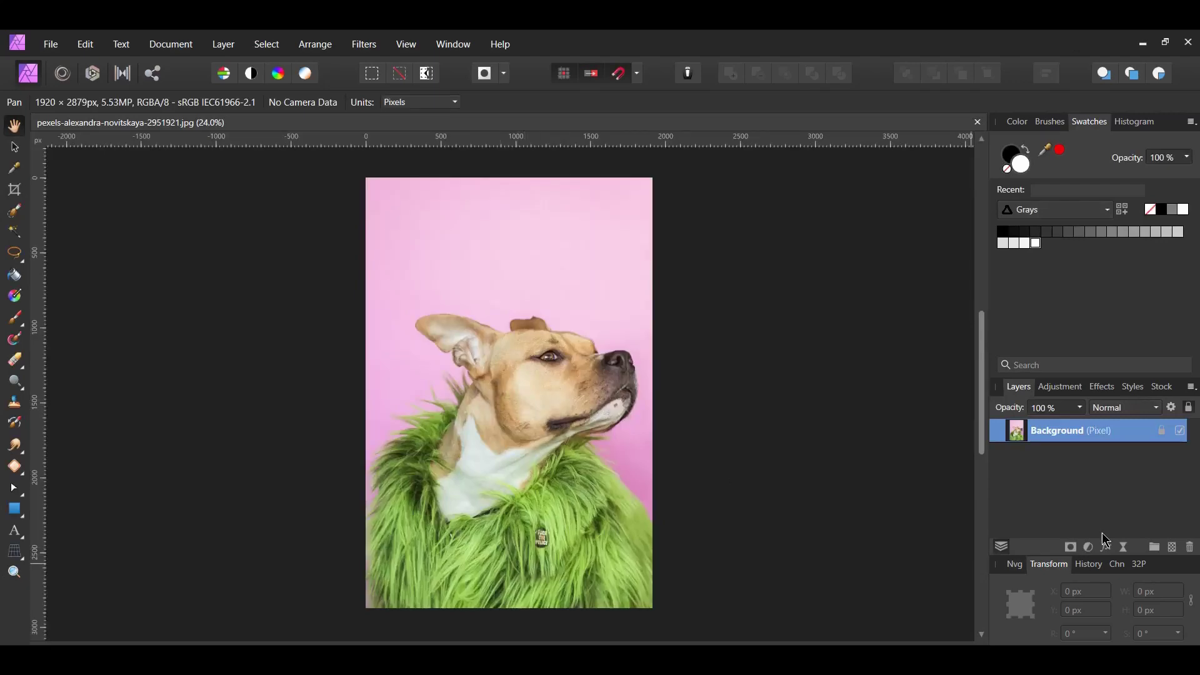
Unlock the Background layer and duplicate it with Ctrl+J.
click(1161, 431)
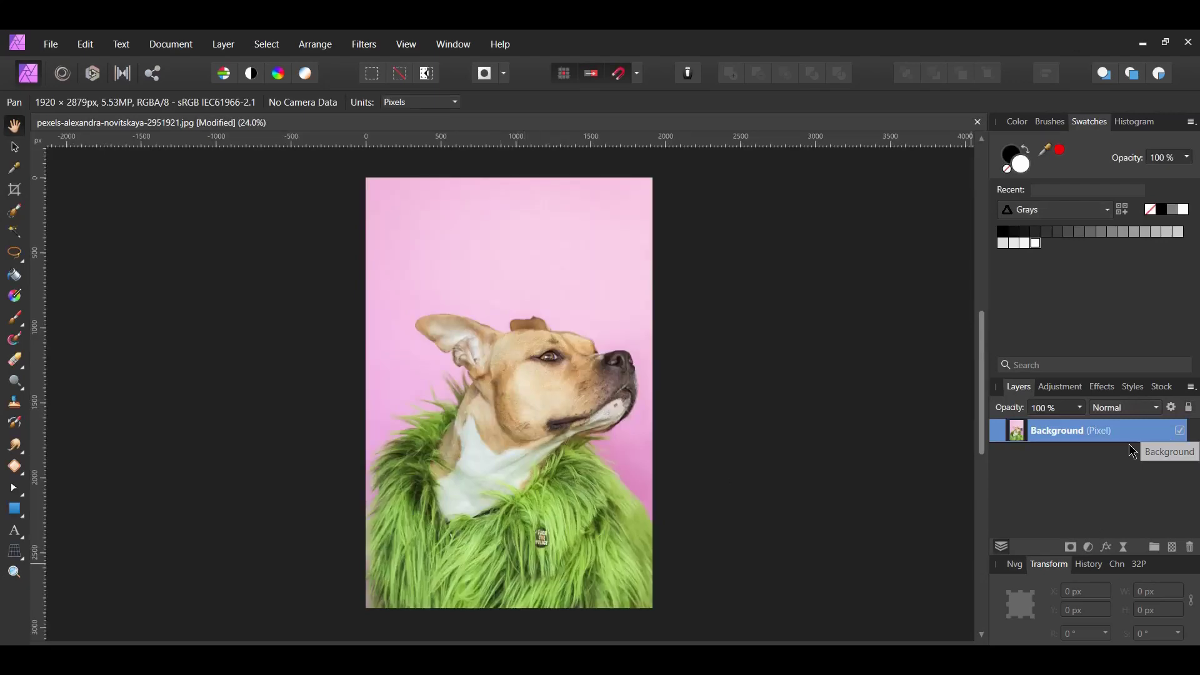
key(v)
key(ctrl+j)
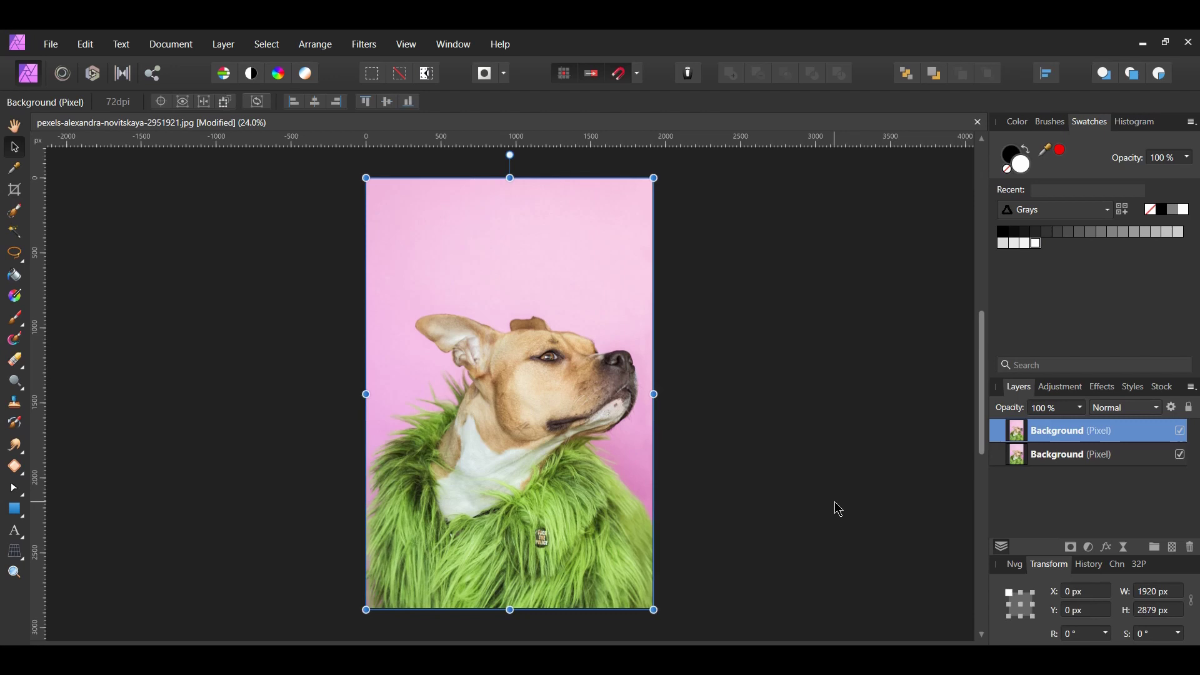
Invert the top Background copy and set its blend mode to Color Dodge.
click(225, 46)
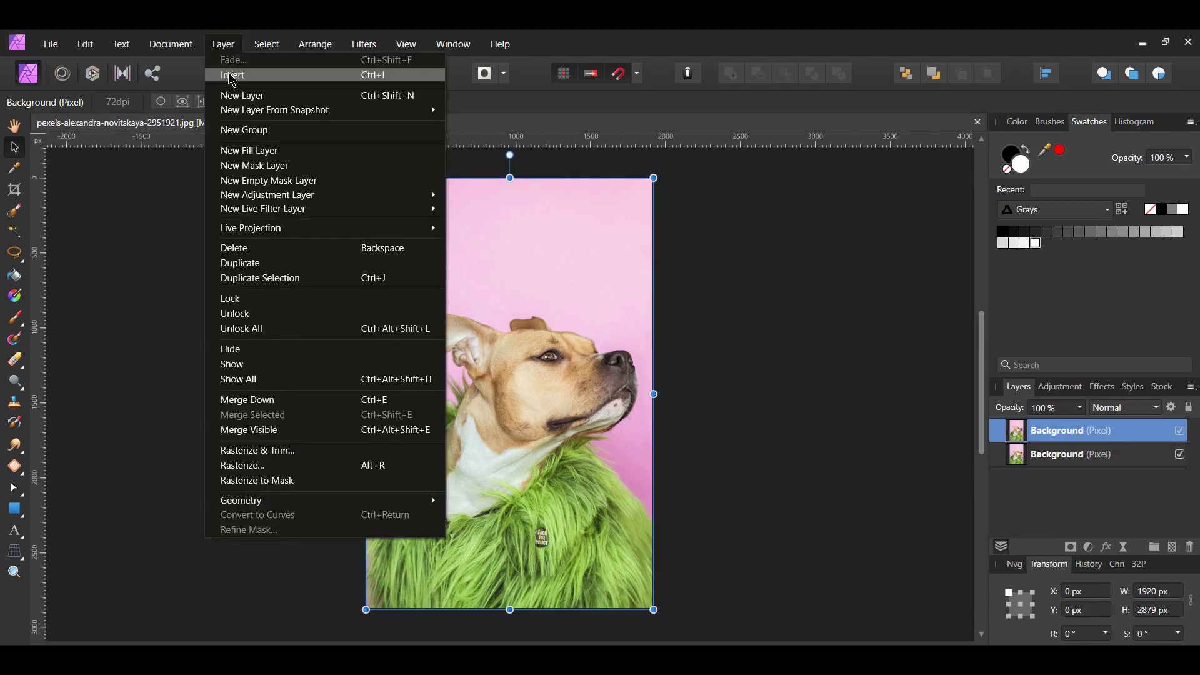
click(231, 76)
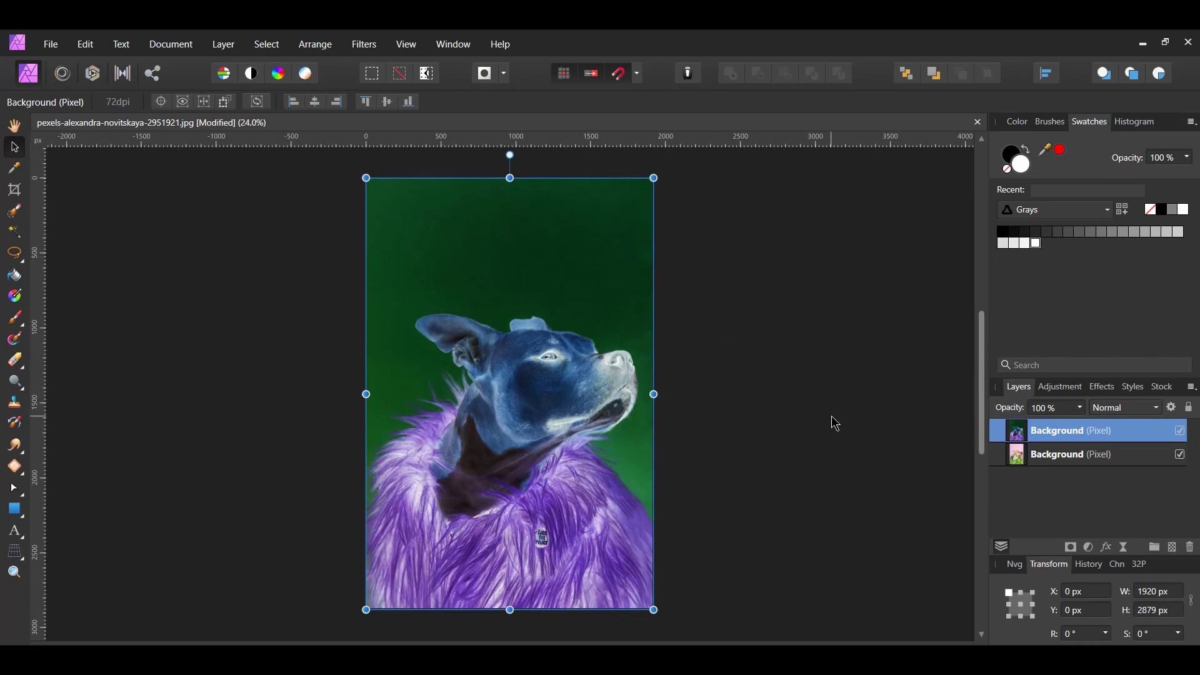
click(1158, 410)
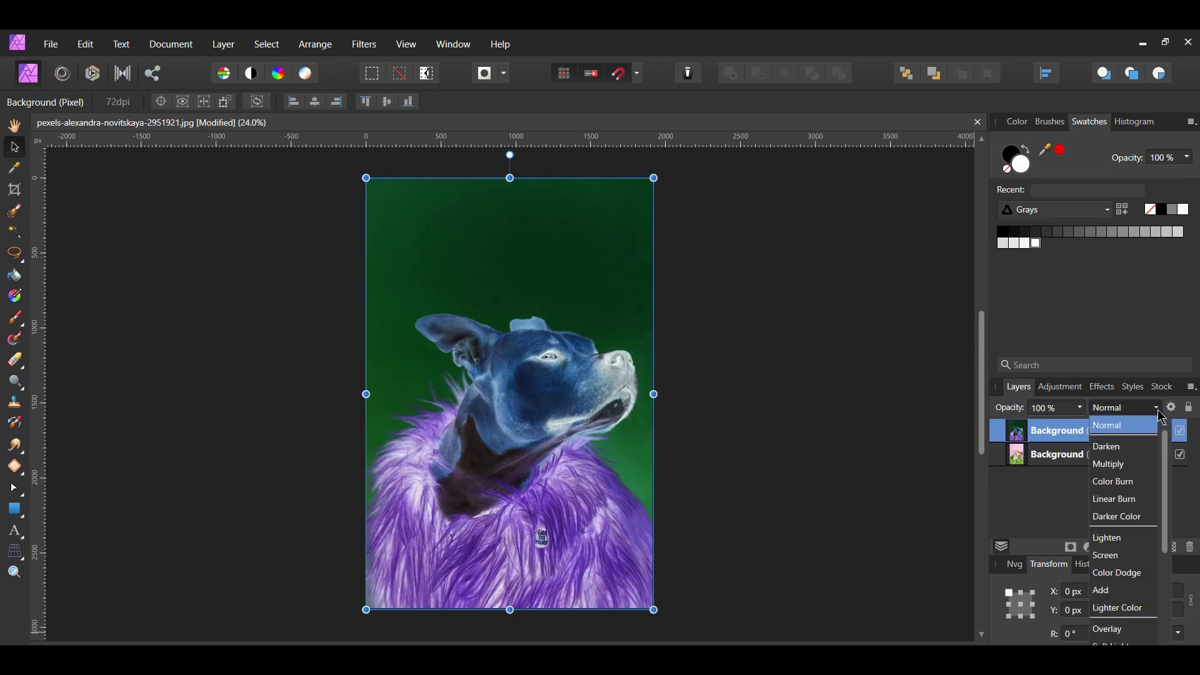
click(1146, 573)
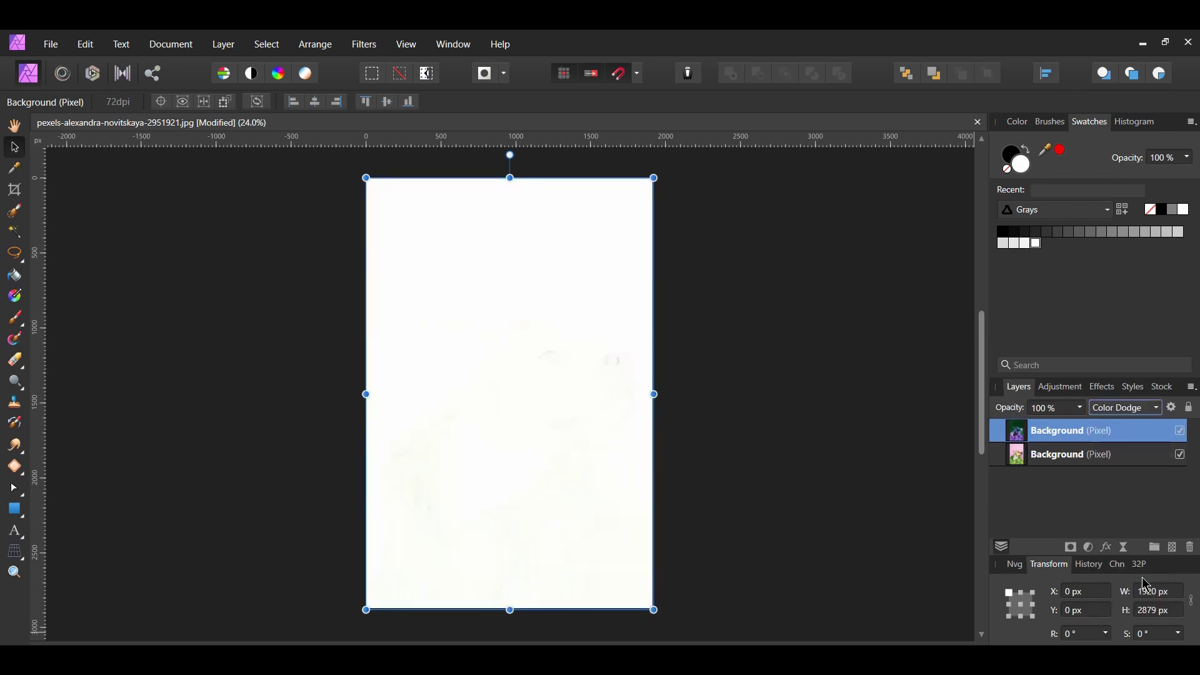
Add a live Gaussian Blur to the top copy: radius 3 px, then dragged to about 7 px.
click(1125, 548)
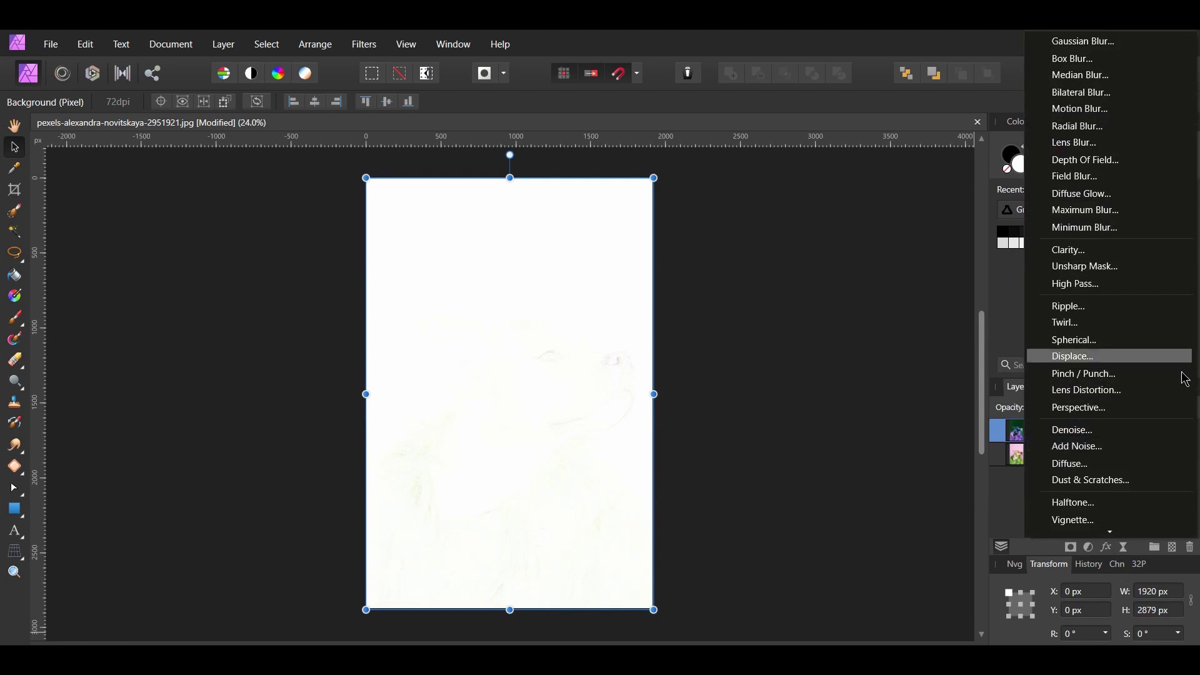
click(1131, 41)
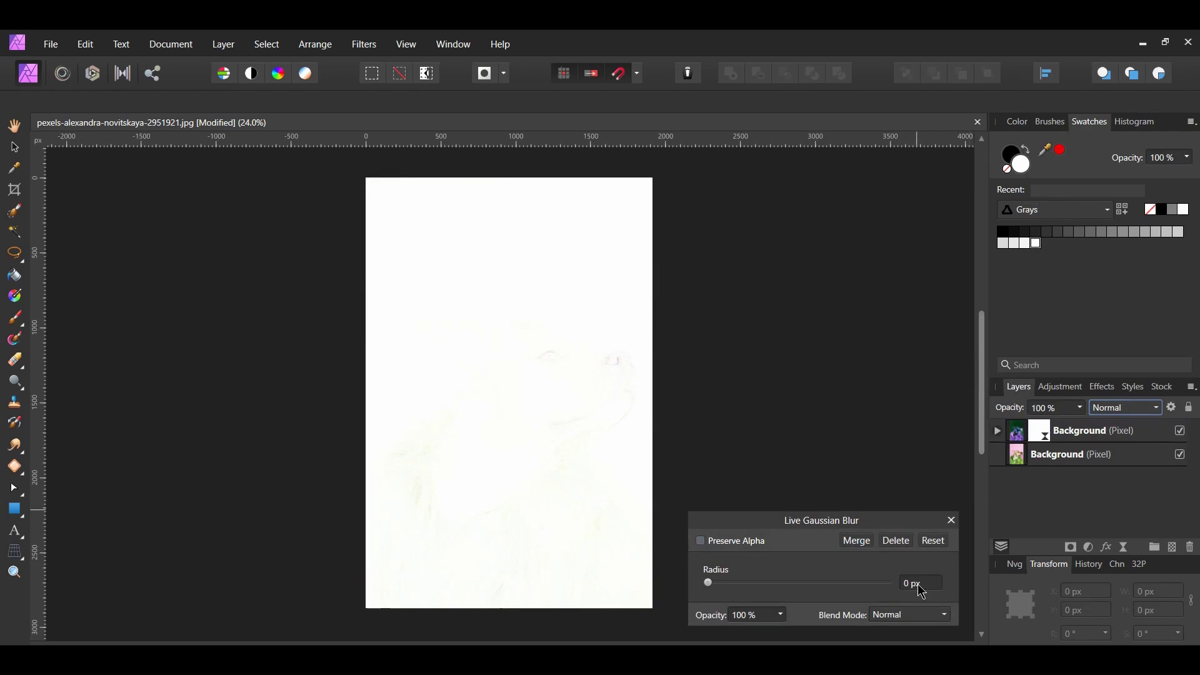
click(919, 585)
text(3)
key(Return)
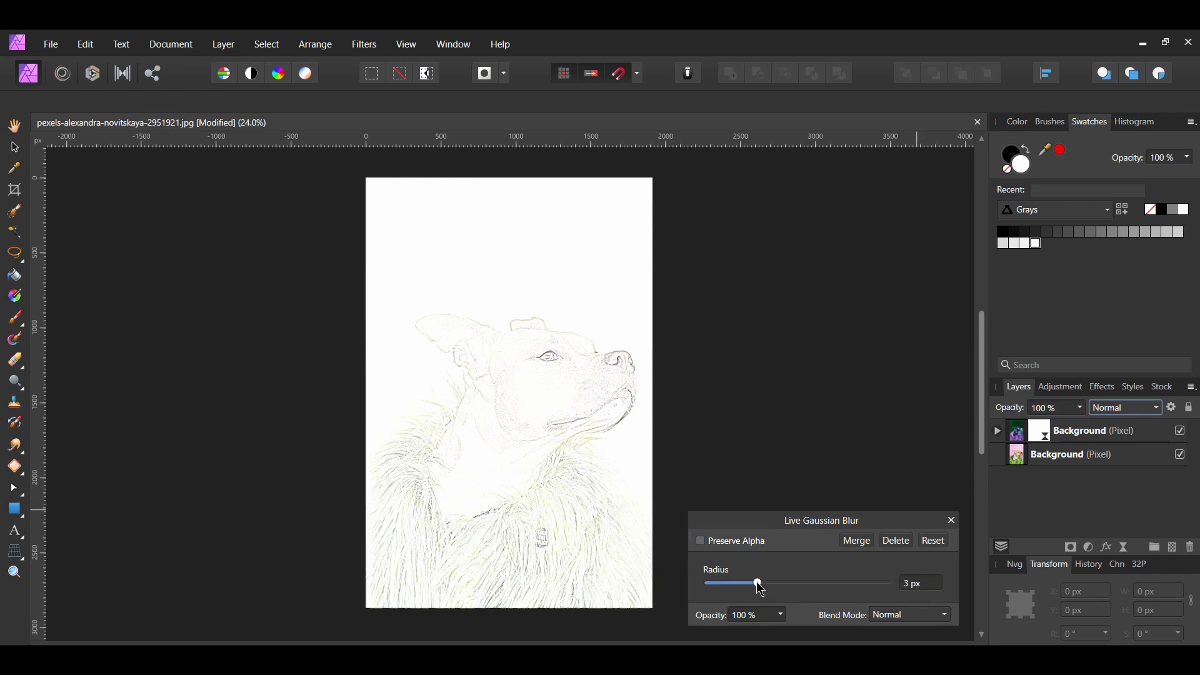
mouse_move(759, 583)
mouse_down()
mouse_move(787, 586)
mouse_move(760, 587)
mouse_up()
click(952, 521)
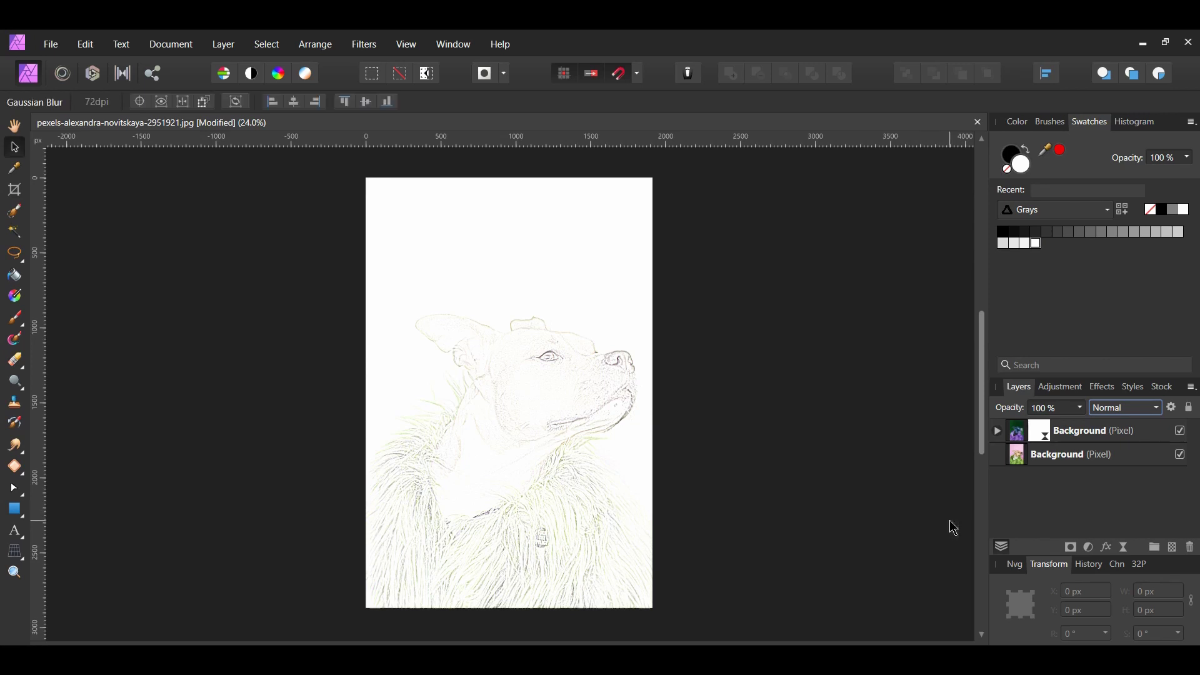
Add a Black and White adjustment with tuned colour sliders (Red 139%, Blue -66%).
click(1092, 550)
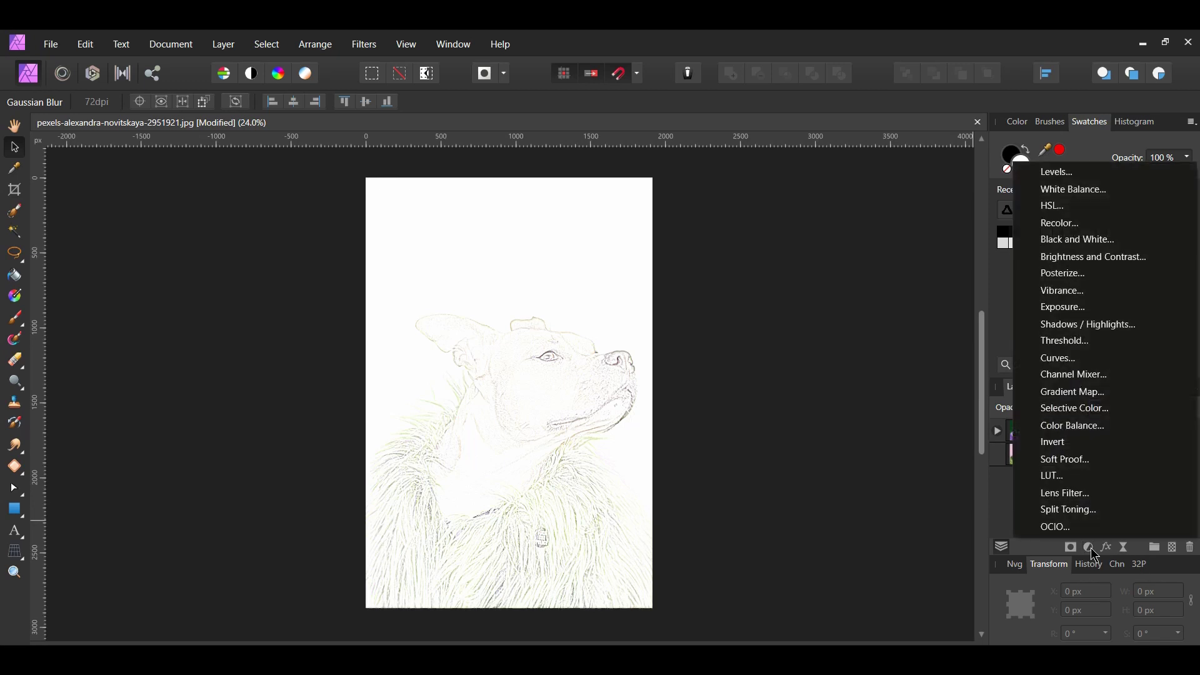
click(1086, 240)
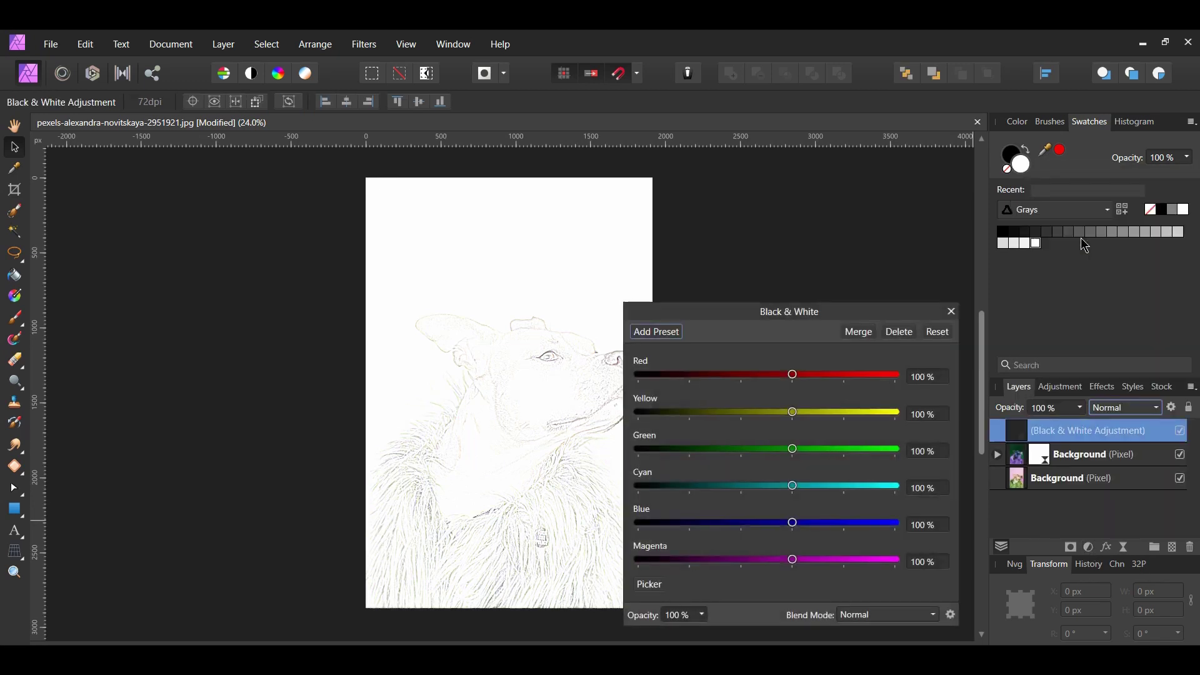
mouse_move(840, 300)
mouse_down()
mouse_move(746, 313)
mouse_move(773, 314)
mouse_up()
click(767, 337)
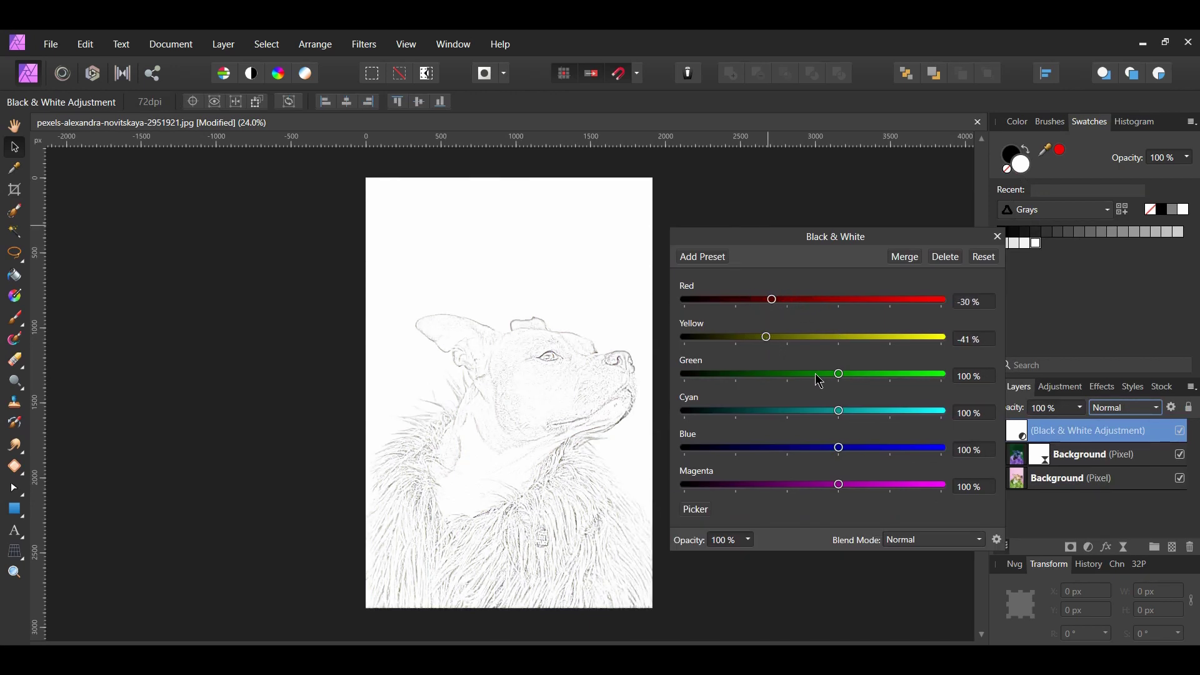
drag(840, 375, 794, 375)
click(740, 411)
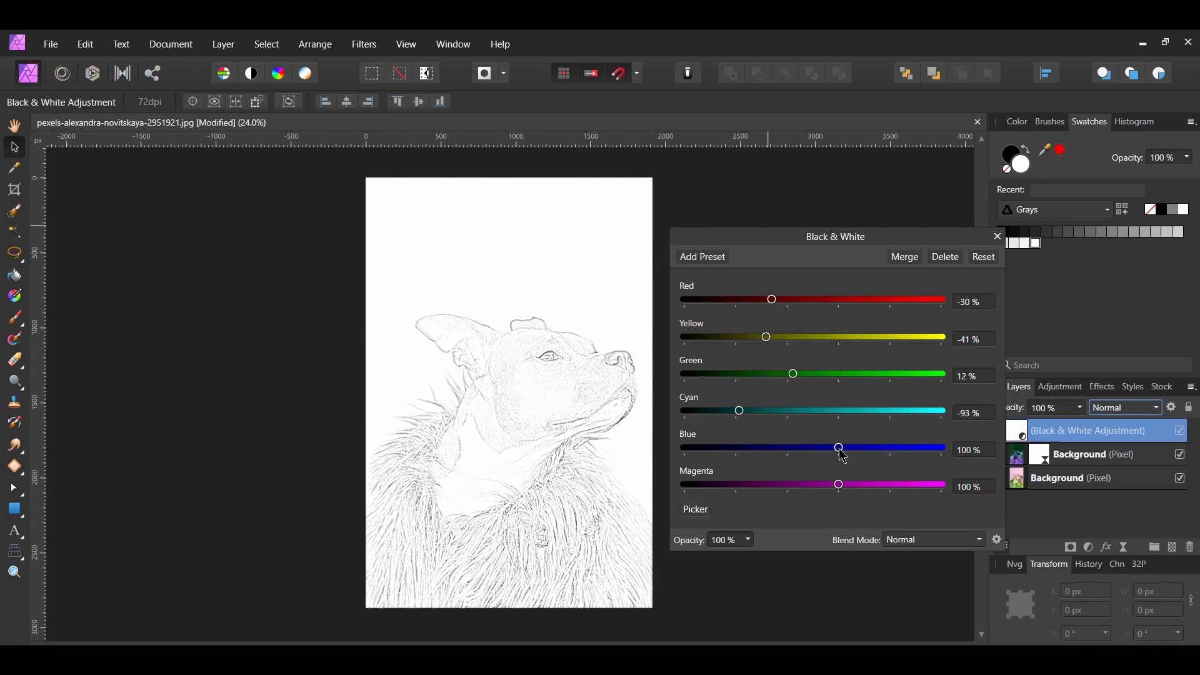
mouse_move(843, 455)
mouse_down()
mouse_move(907, 459)
mouse_move(730, 456)
mouse_move(751, 455)
mouse_up()
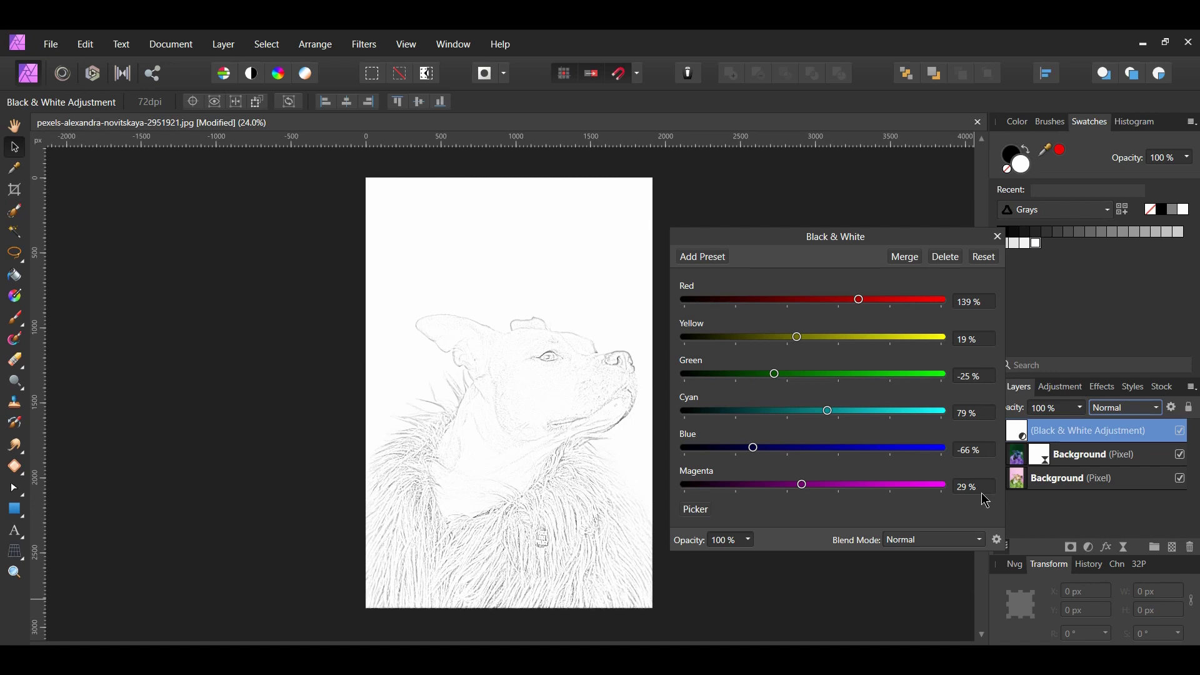
click(999, 236)
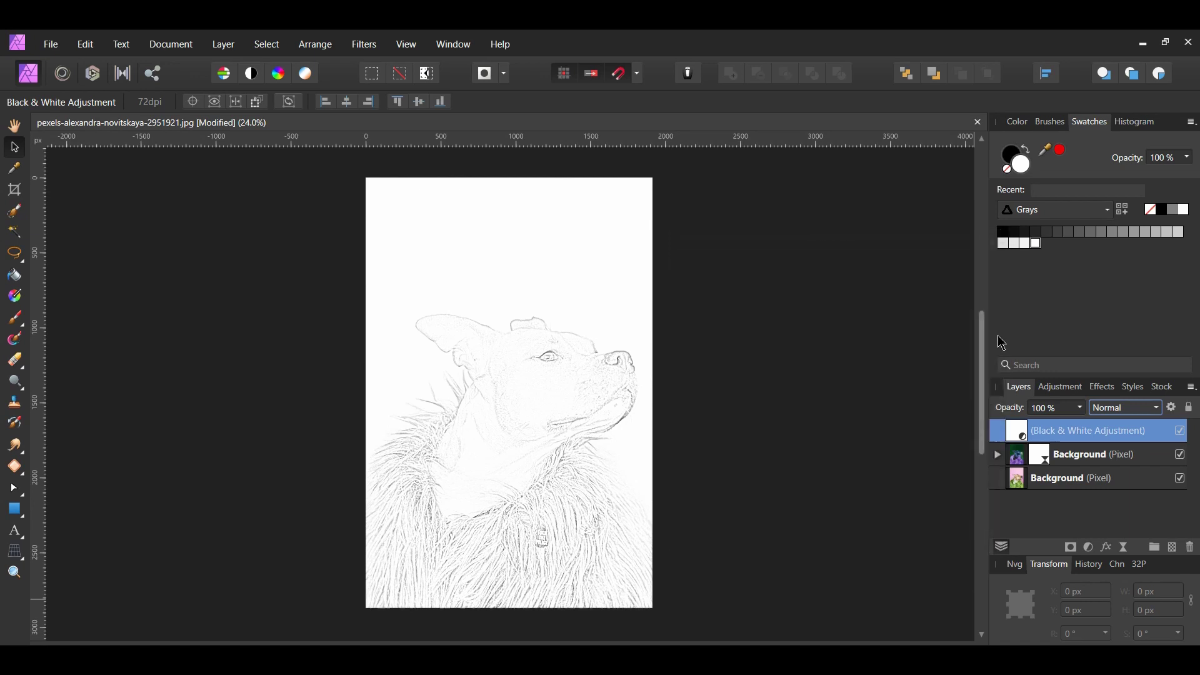
Add a Curves adjustment and pull the Master curve down with three points.
click(856, 389)
click(1091, 549)
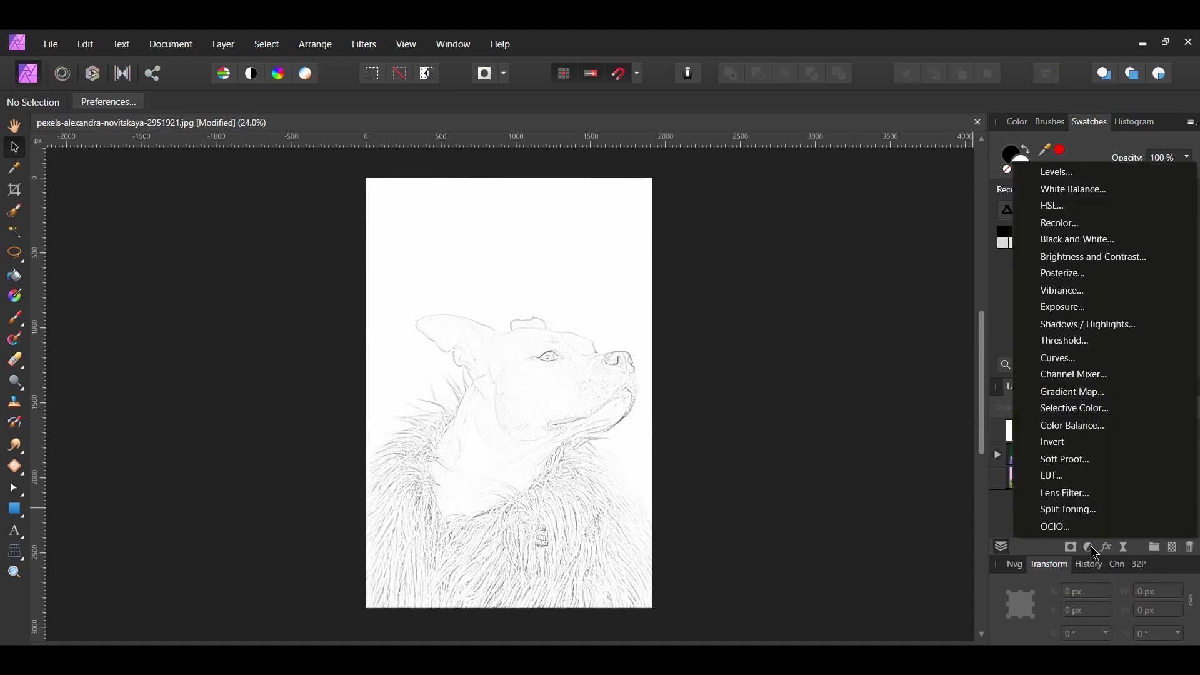
click(1080, 359)
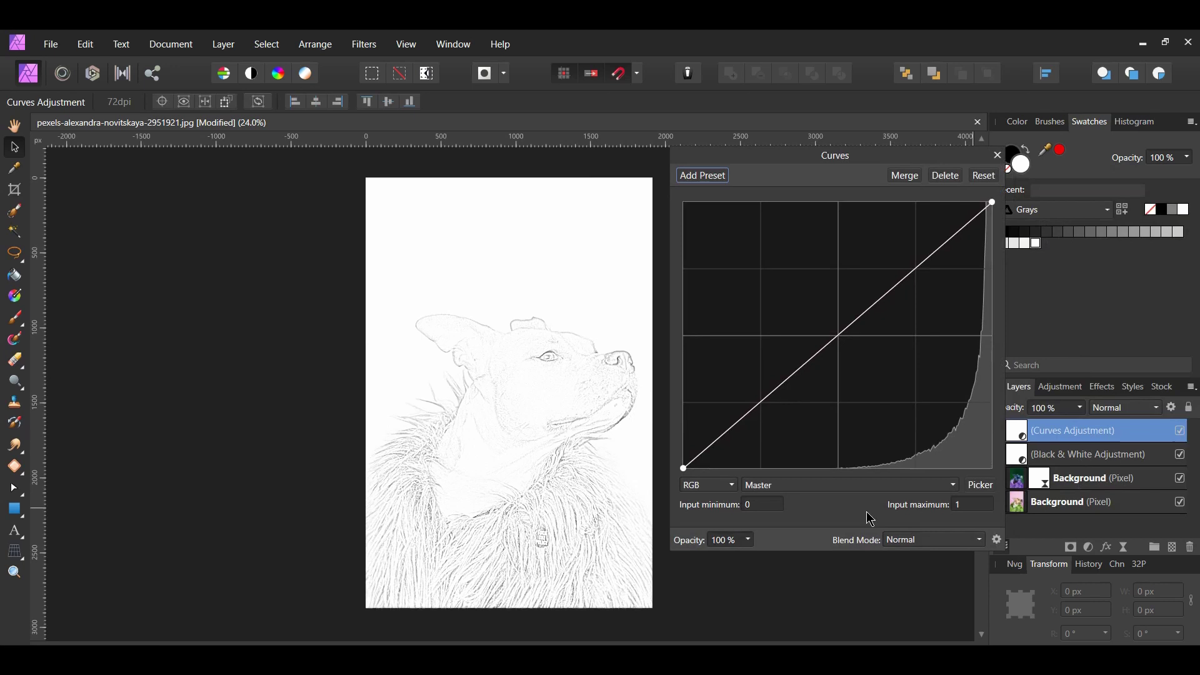
click(762, 402)
drag(764, 408, 766, 412)
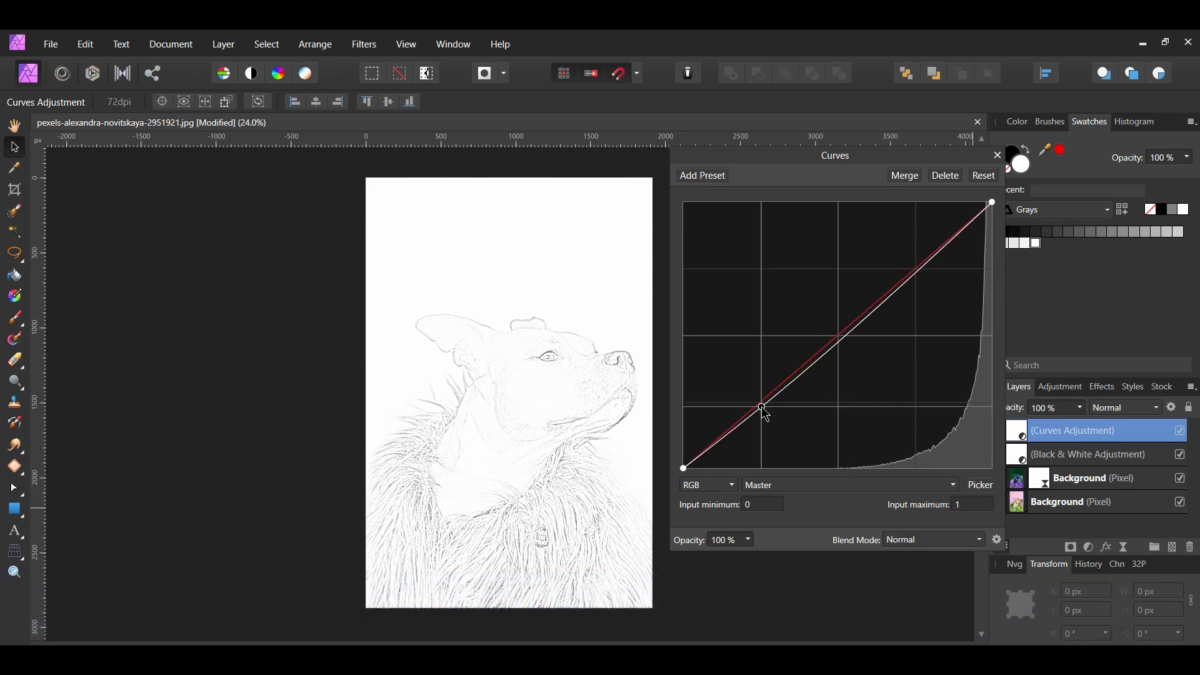
drag(842, 333, 852, 348)
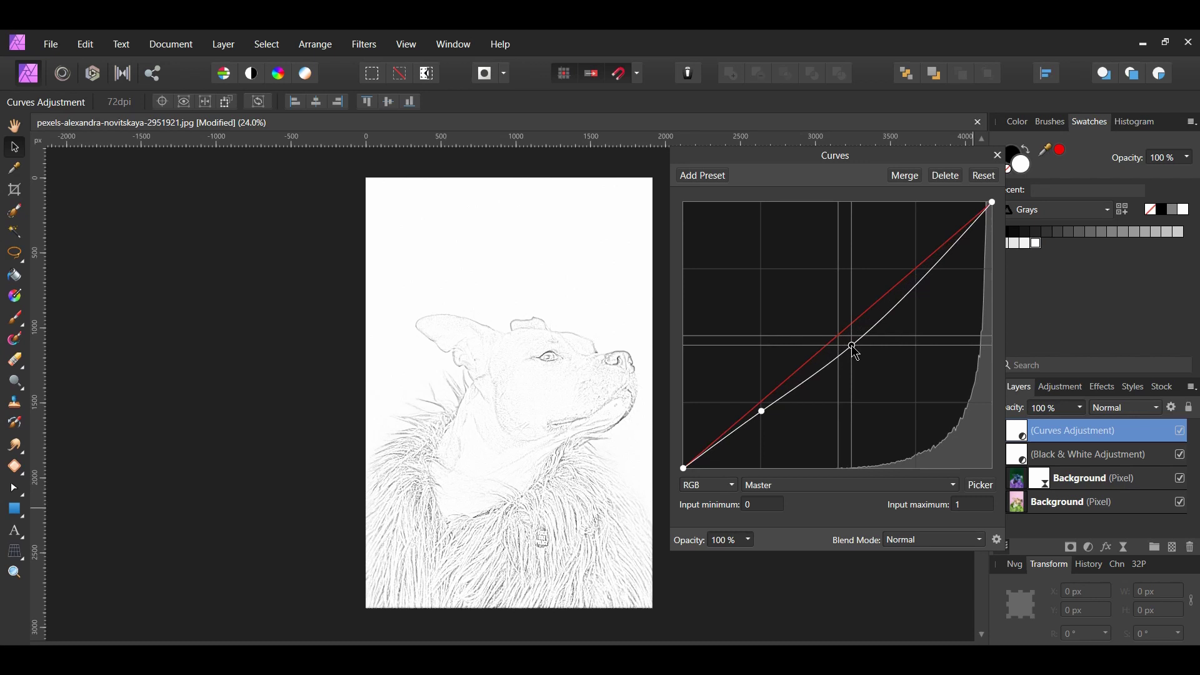
drag(916, 287, 927, 285)
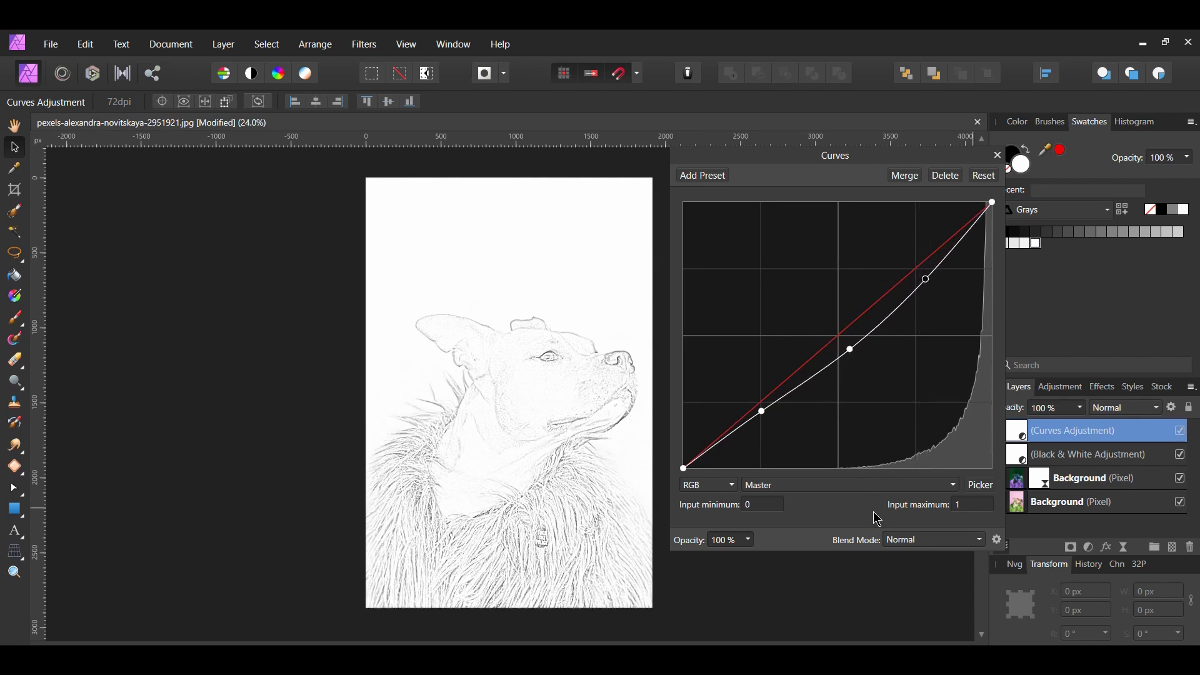
Bend the Red channel curve down, then return to Master and close Curves.
click(955, 486)
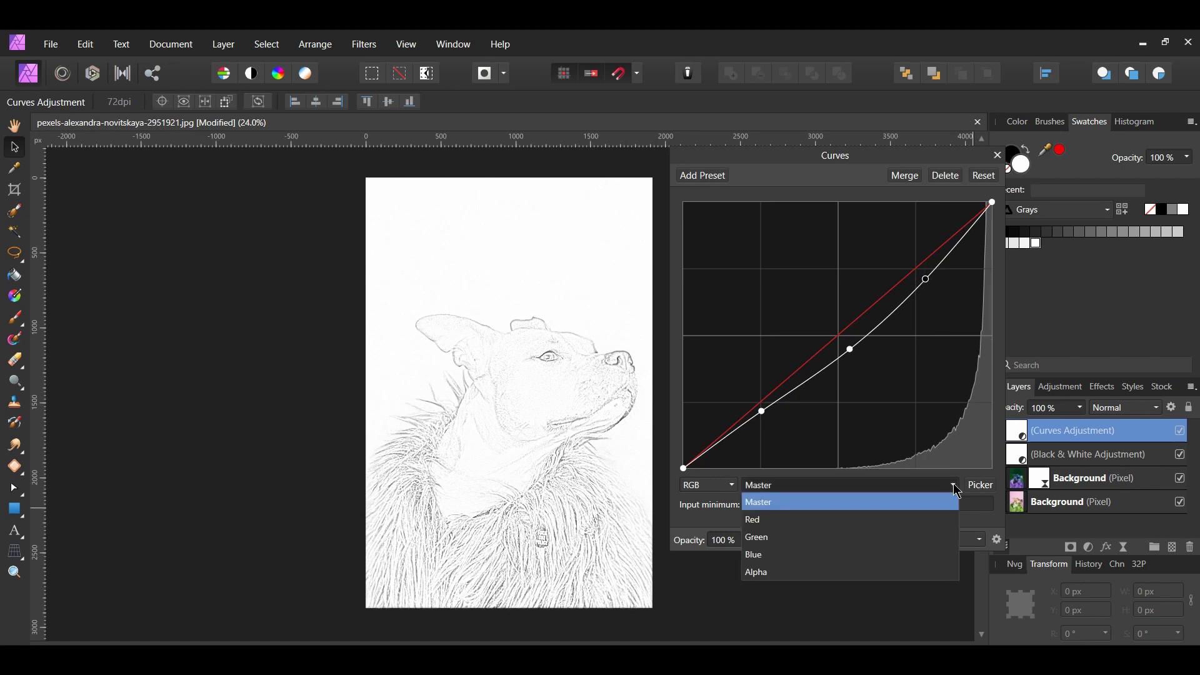
click(811, 523)
click(839, 336)
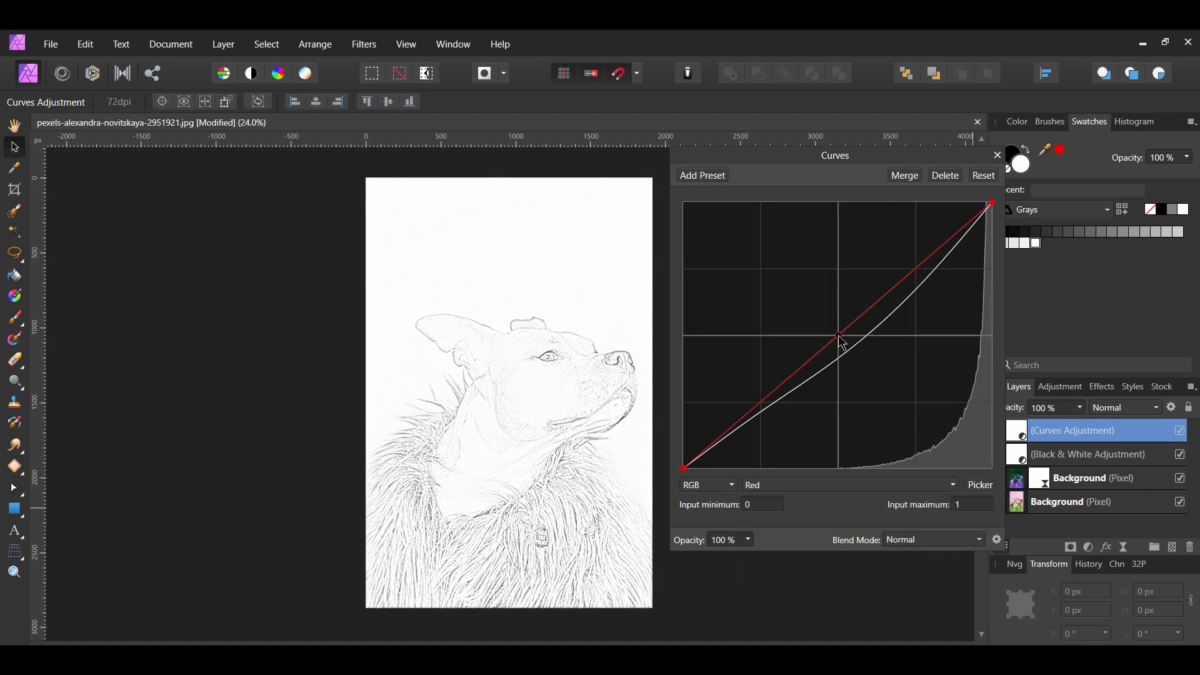
drag(839, 336, 860, 375)
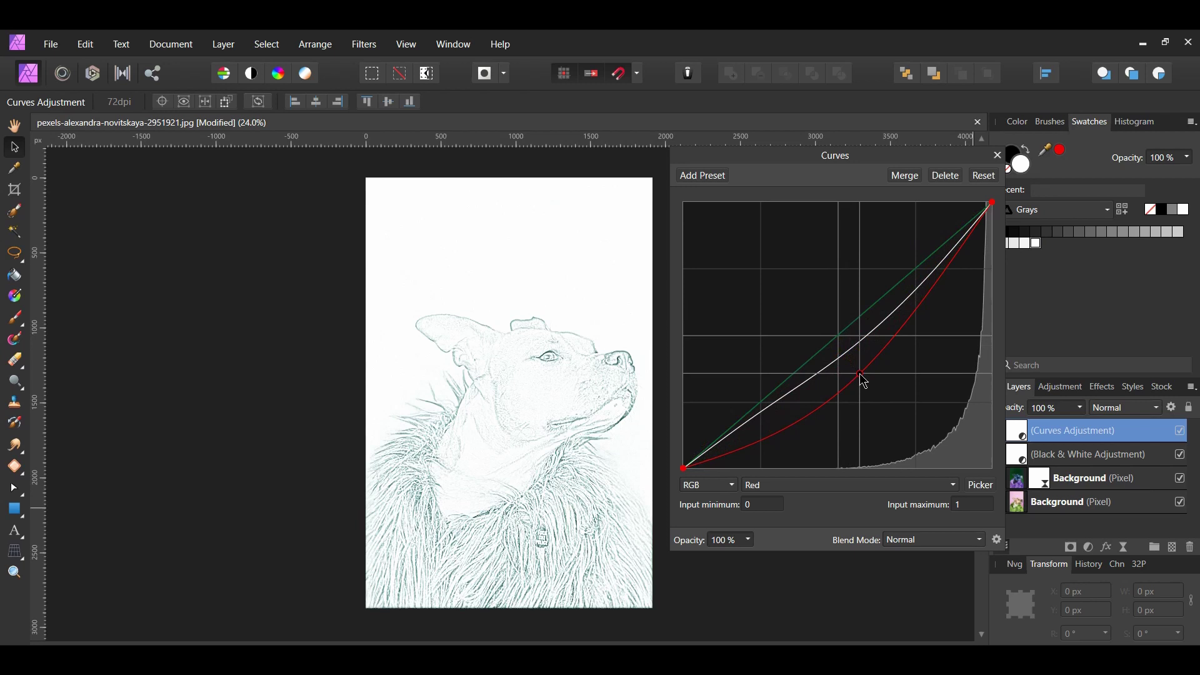
click(850, 485)
click(857, 505)
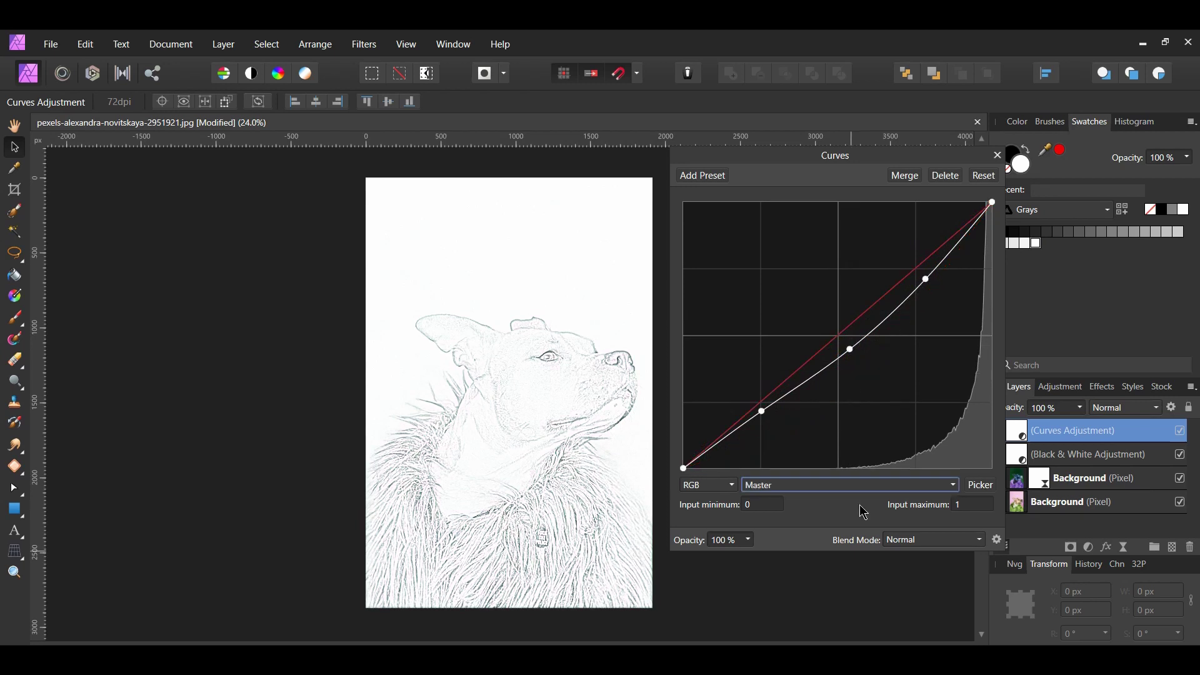
click(998, 155)
click(935, 457)
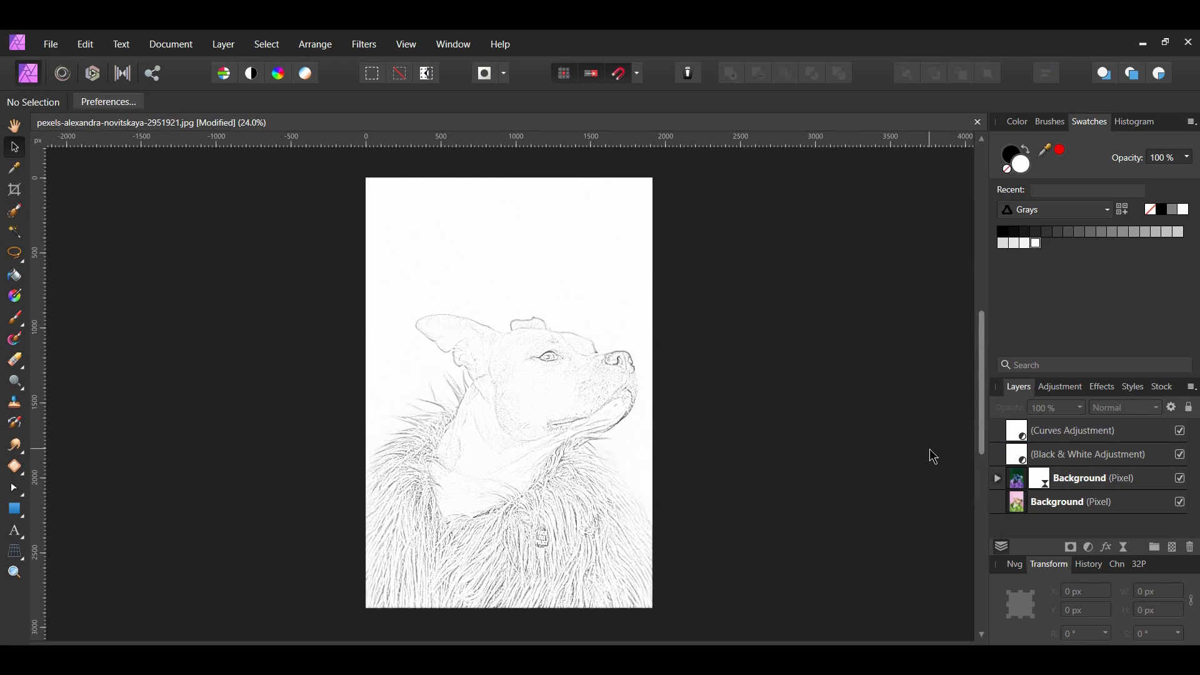
Add a Levels adjustment with its black level set to 15%.
click(1089, 548)
click(968, 352)
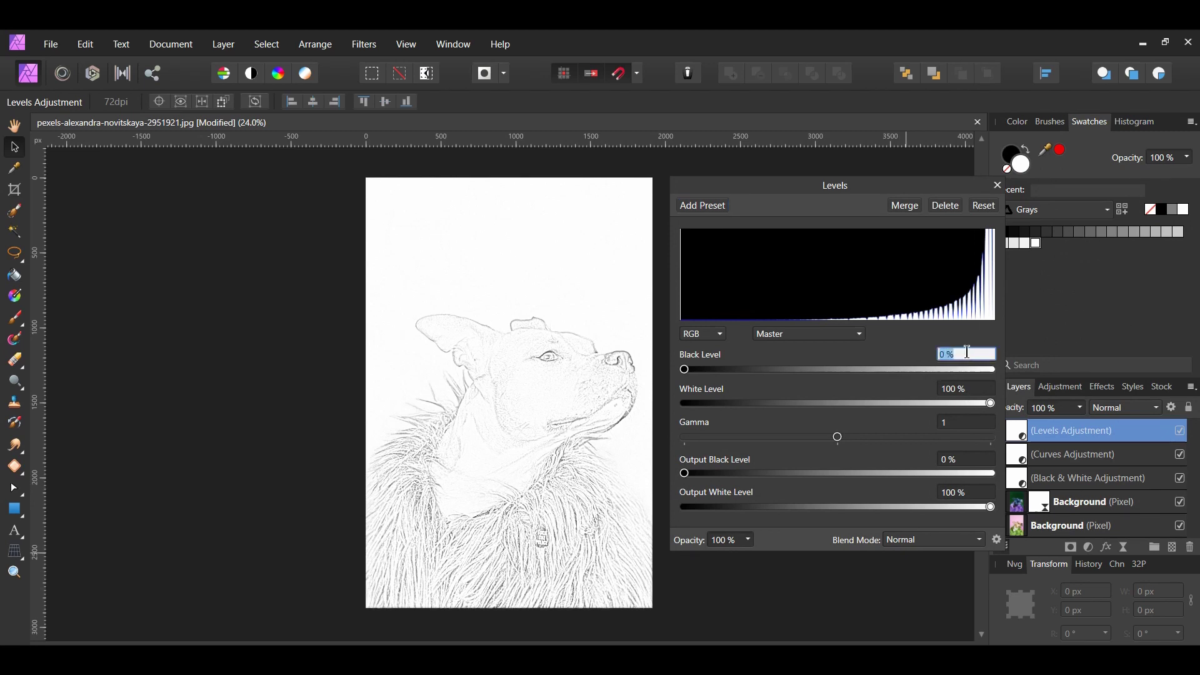
text(15)
key(Return)
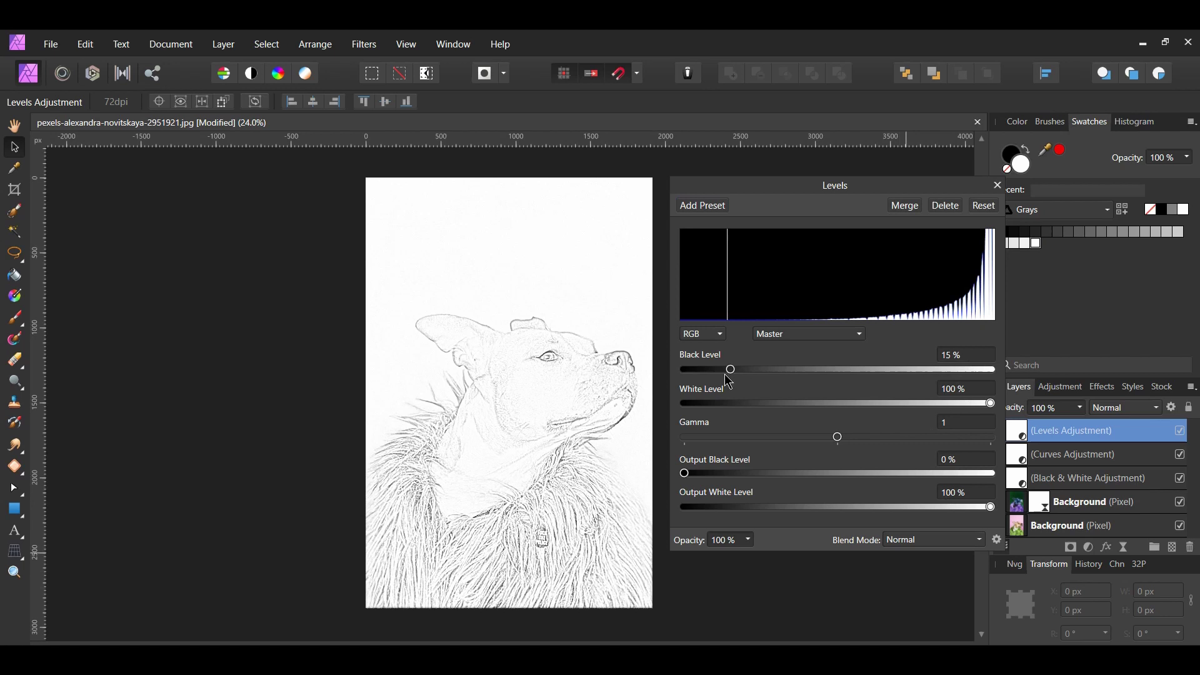
drag(735, 380, 815, 392)
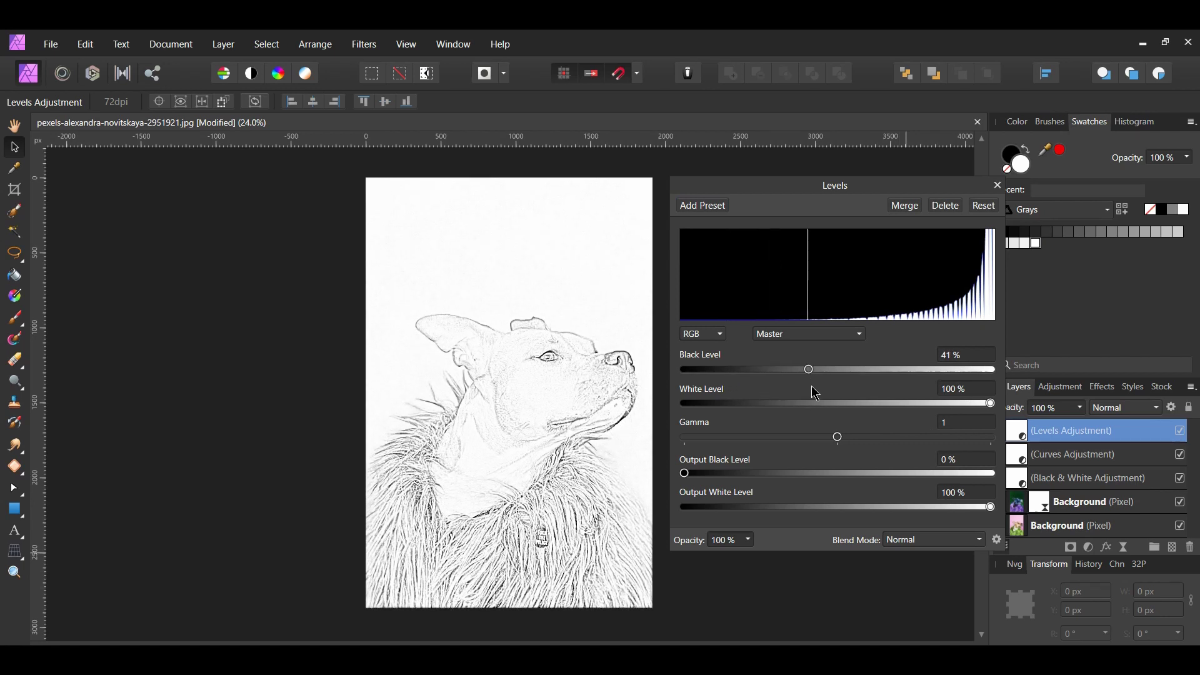
key(ctrl+z)
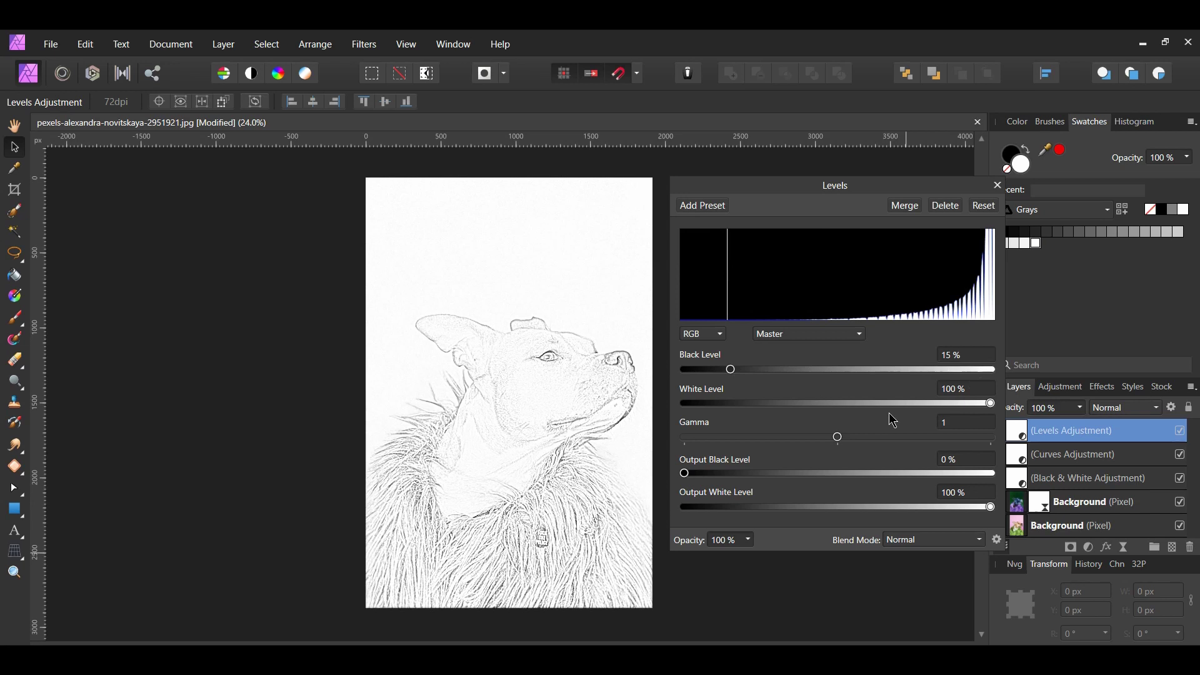
Merge all visible layers into a new pixel layer with Ctrl+Shift+Alt+E.
click(998, 186)
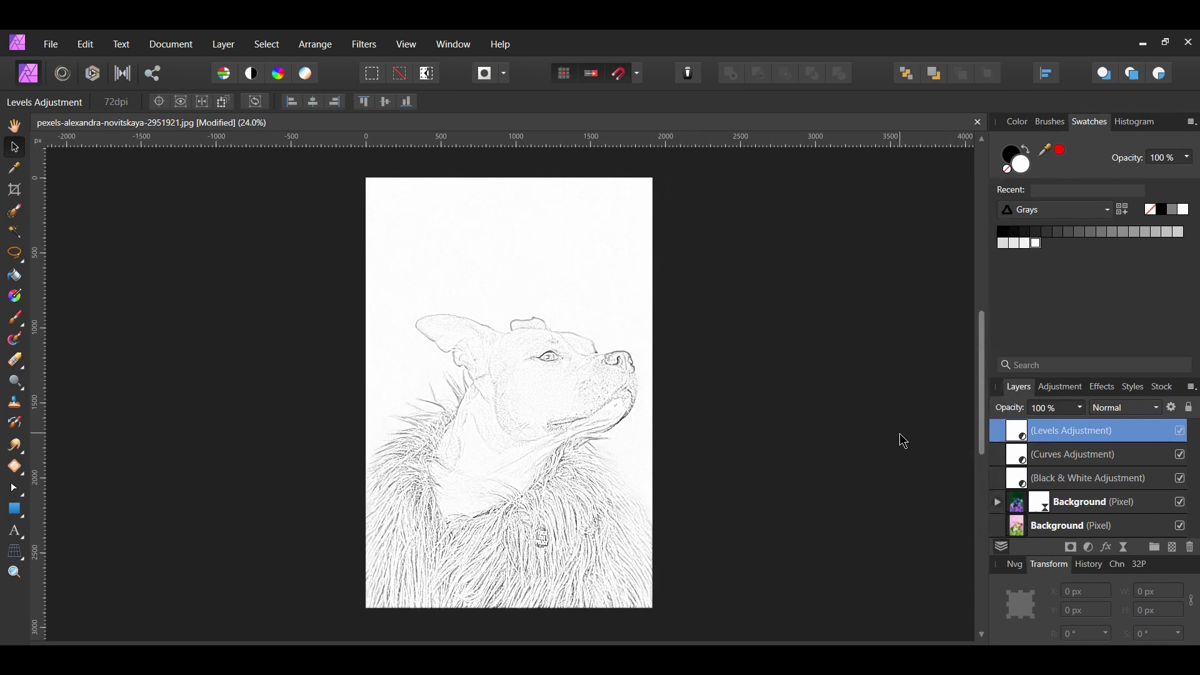
shift+click(1090, 532)
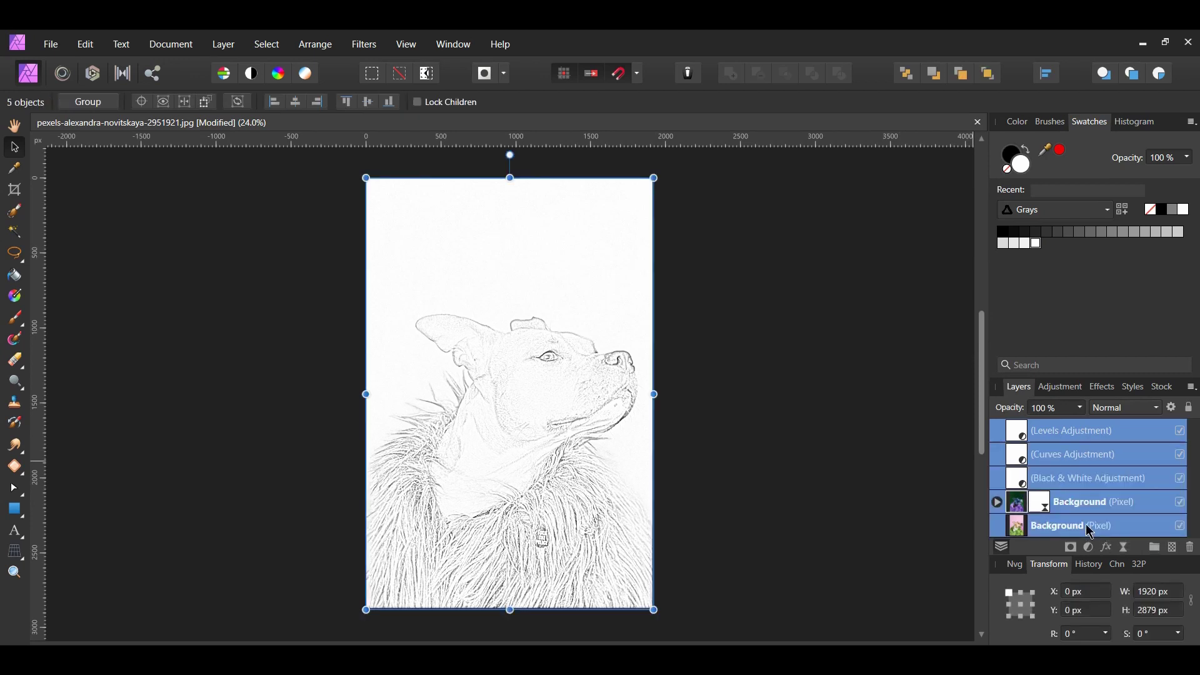
right_click(1103, 439)
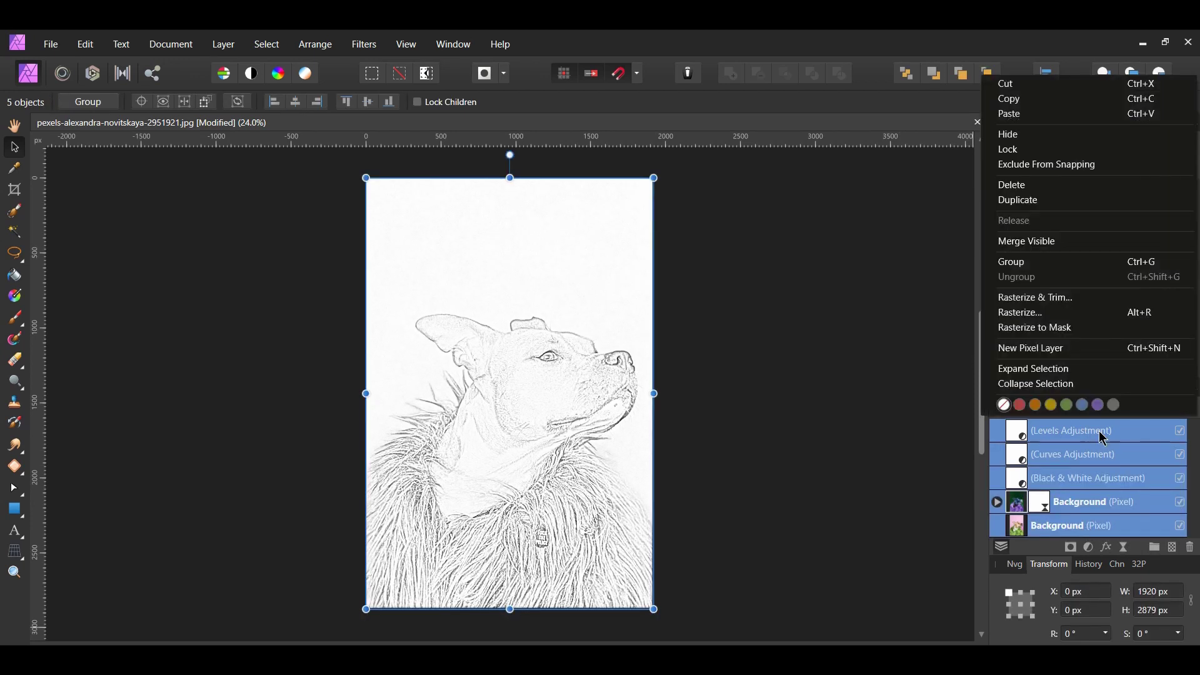
click(1116, 250)
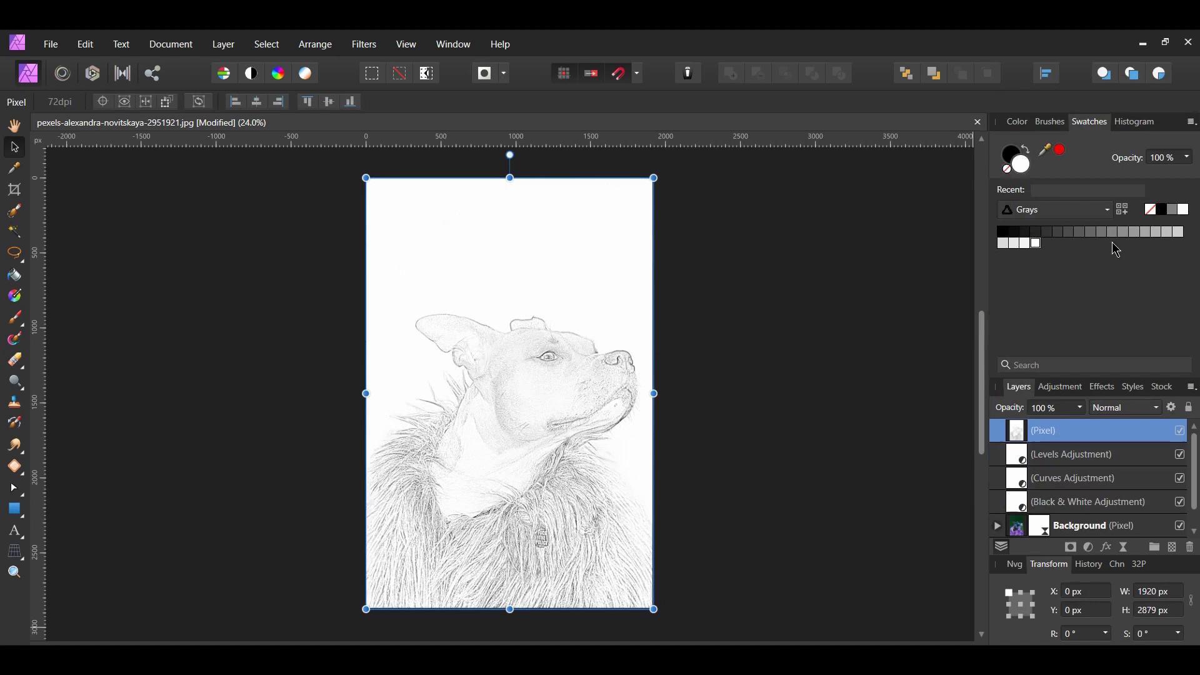
click(1073, 461)
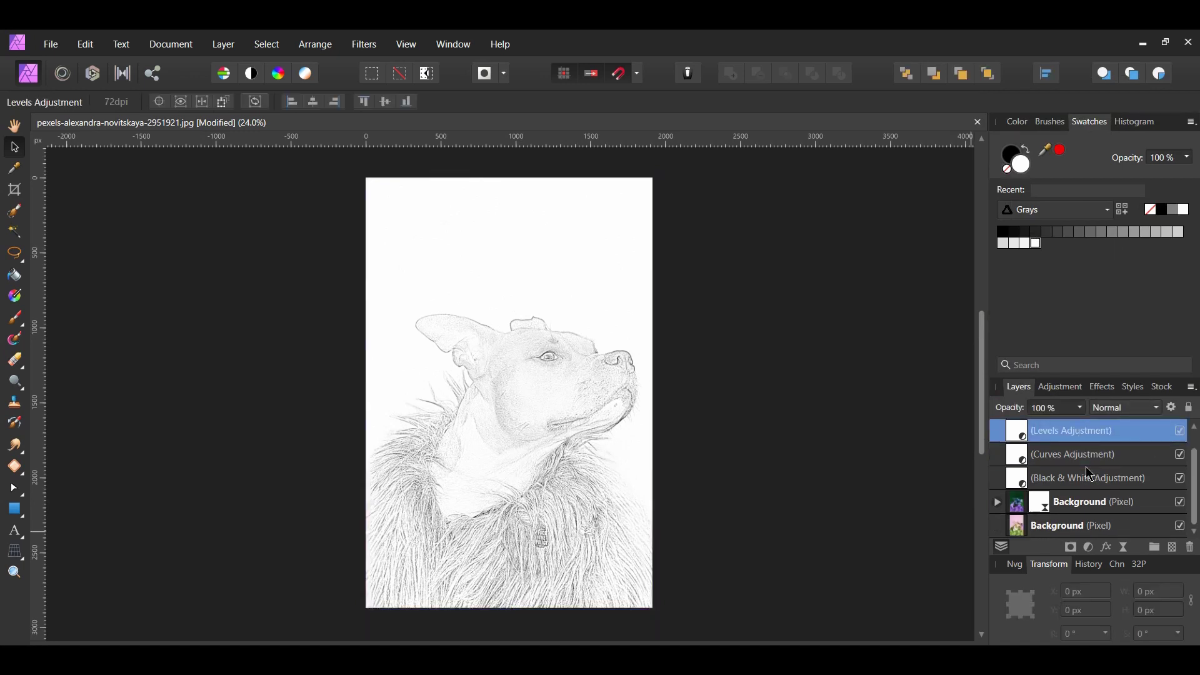
key(ctrl+alt+shift+e)
Hide all the original layers beneath the merged sketch layer.
scroll(1125, 506, down, 1)
shift+click(1166, 528)
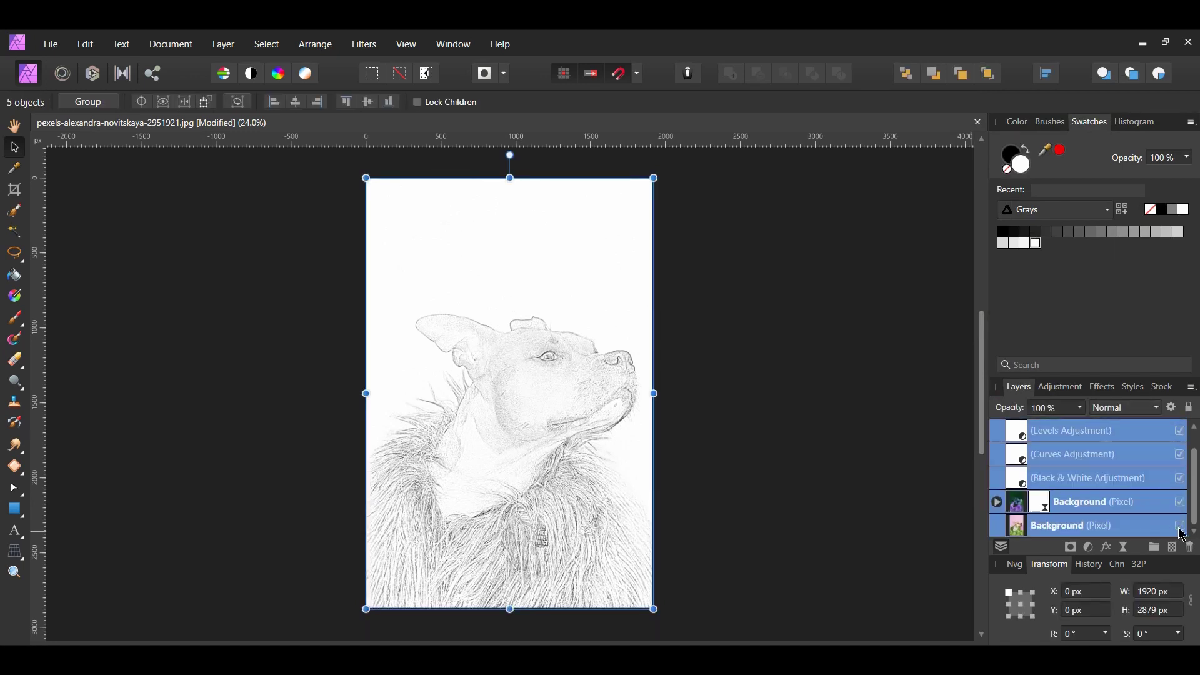
click(967, 490)
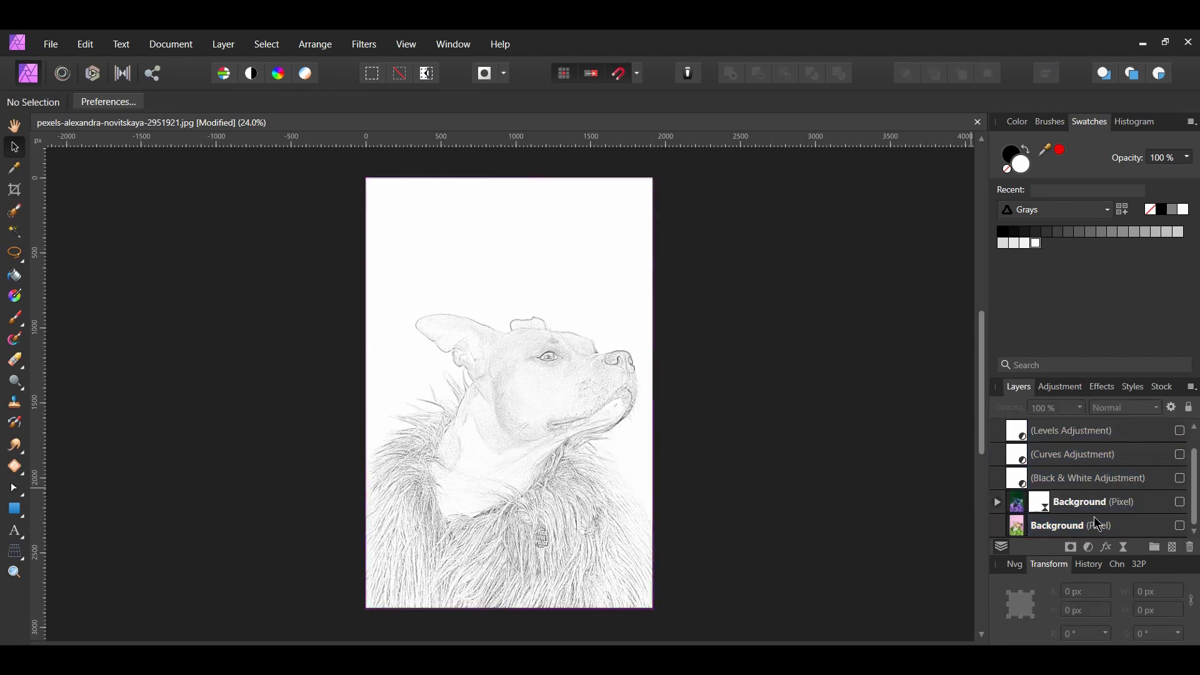
scroll(1100, 524, up, 1)
Open pexels-pixabay-163031.jpg, the sketchbook-on-wooden-table photo, from Downloads.
click(51, 43)
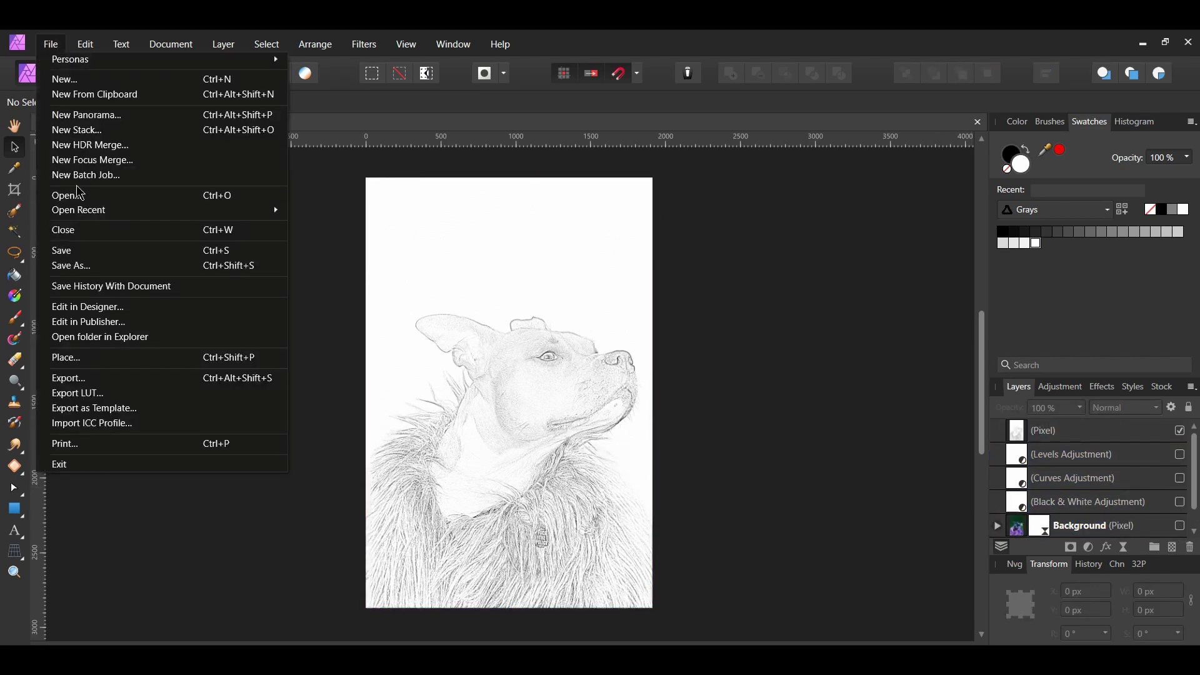
click(68, 196)
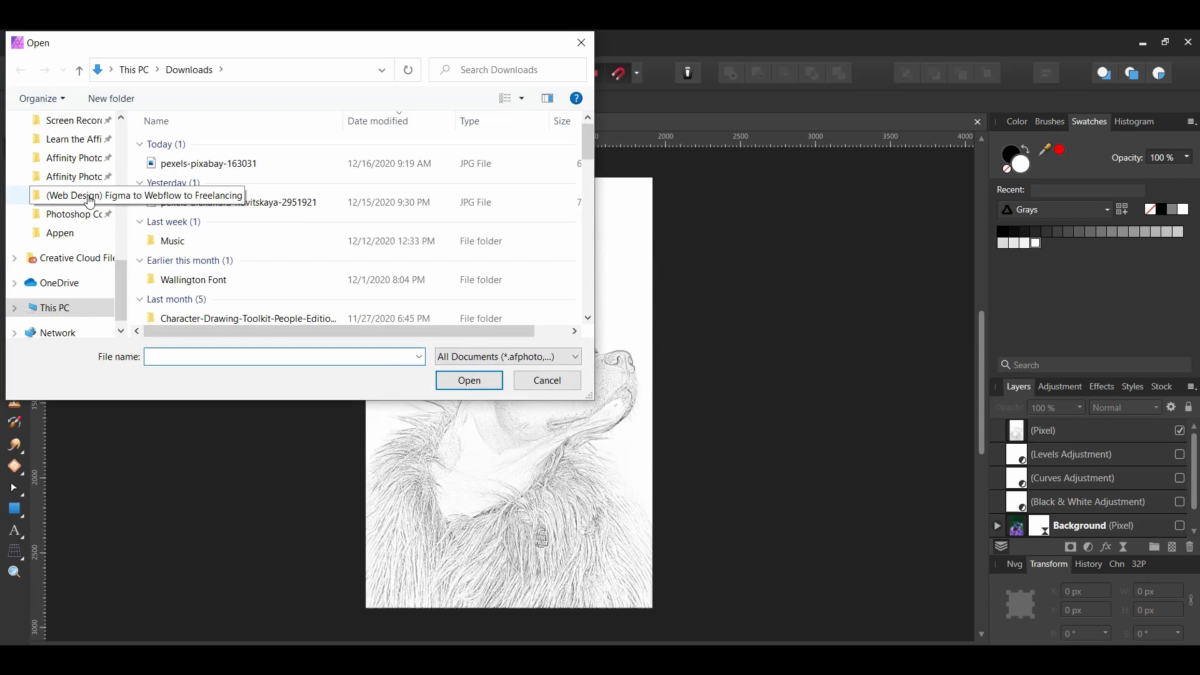
click(178, 164)
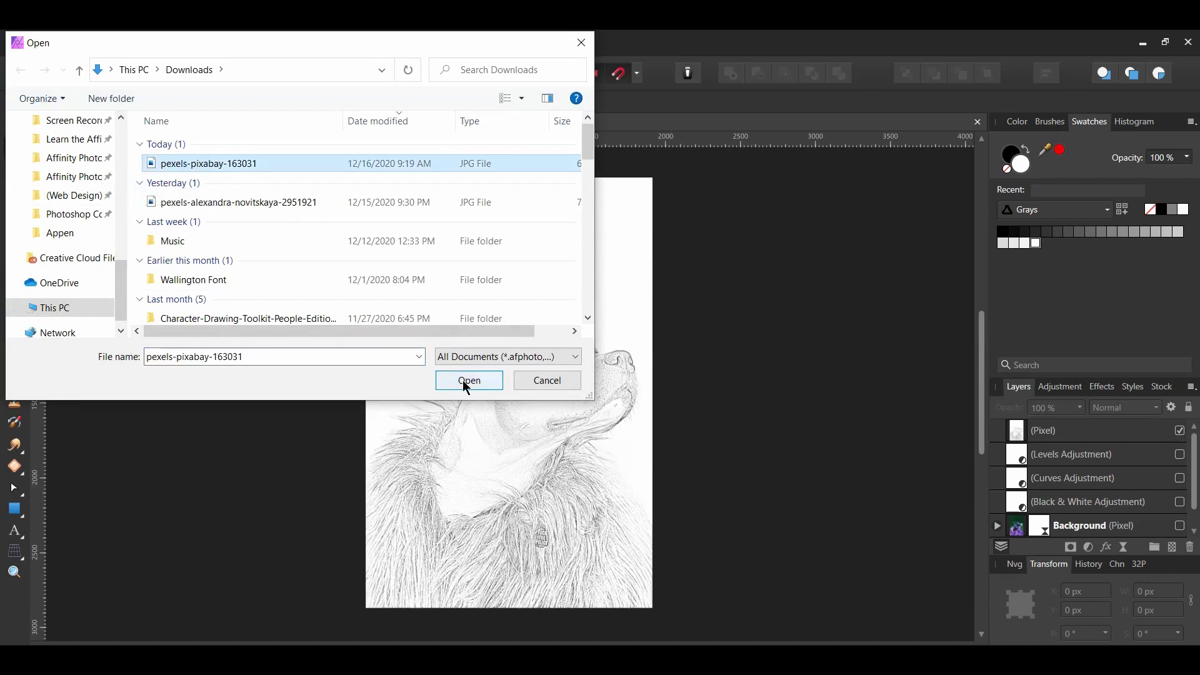
click(464, 380)
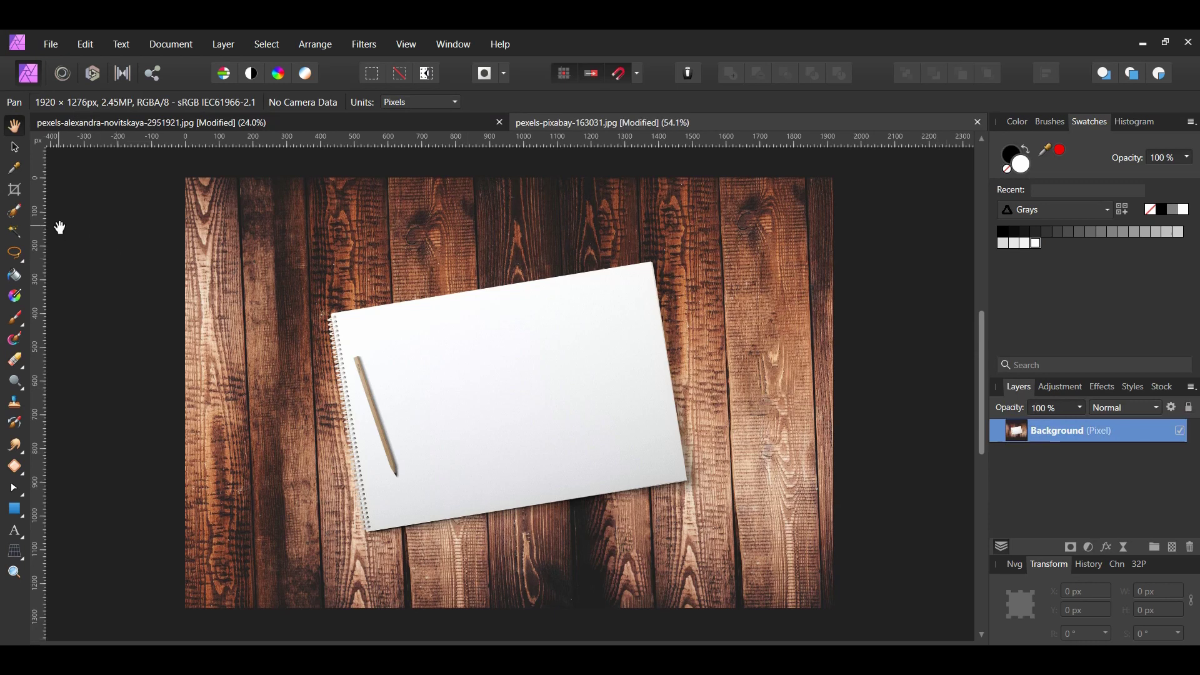
Paint a selection over the whole sketchbook page with an enlarged Selection Brush.
click(14, 211)
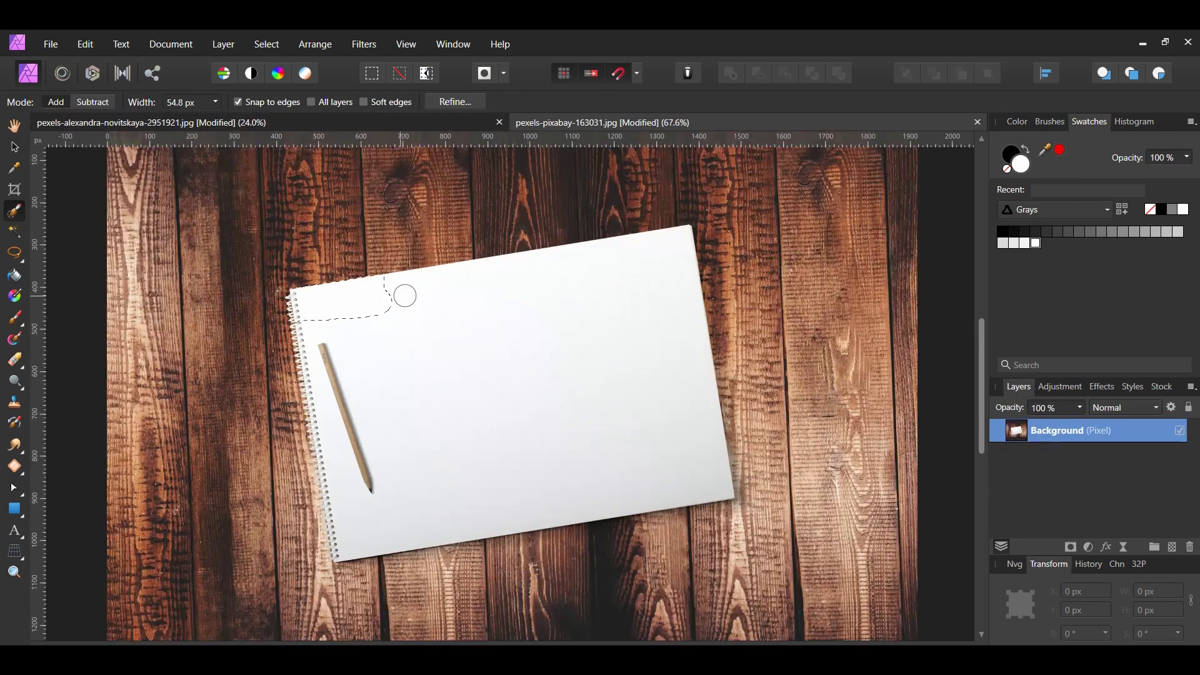
mouse_move(401, 287)
mouse_down()
mouse_move(610, 291)
mouse_move(551, 271)
mouse_move(621, 260)
mouse_up()
key(bracketright)
key(bracketright)
key(bracketright)
drag(396, 442, 417, 413)
Subtract the pencil from the selection using a smaller brush.
click(95, 102)
key(bracketleft)
key(bracketleft)
key(bracketleft)
key(bracketleft)
key(bracketleft)
key(bracketleft)
key(bracketleft)
key(bracketleft)
key(bracketleft)
key(bracketleft)
key(bracketleft)
key(bracketleft)
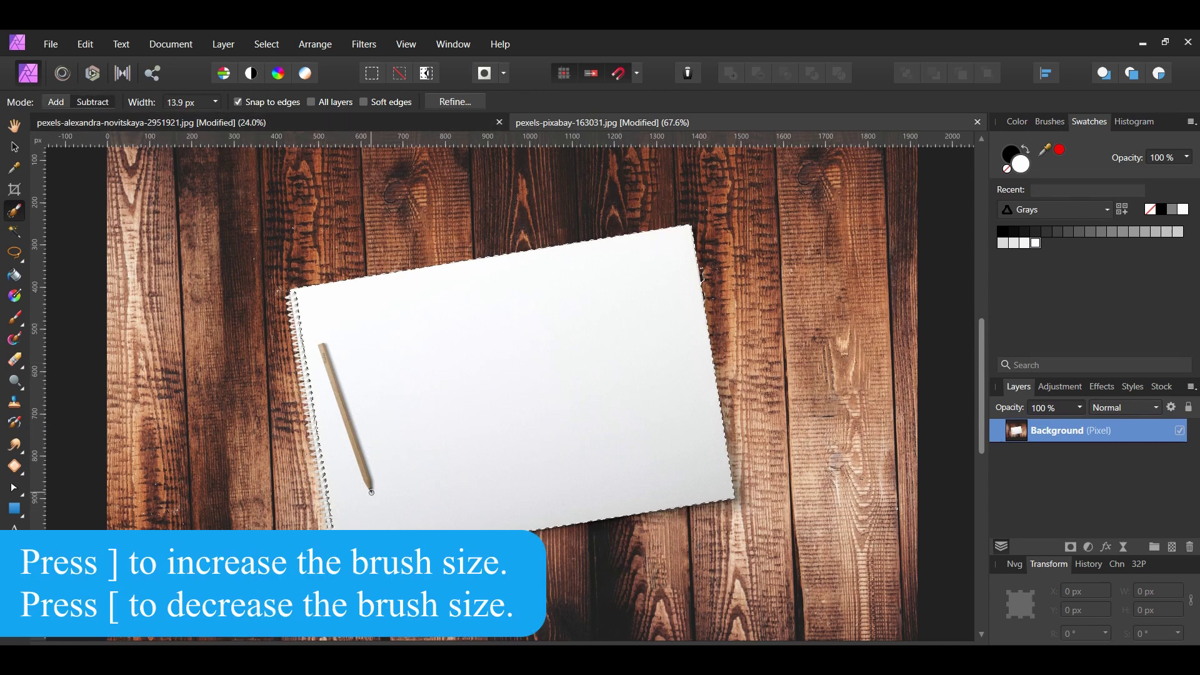
drag(371, 492, 323, 347)
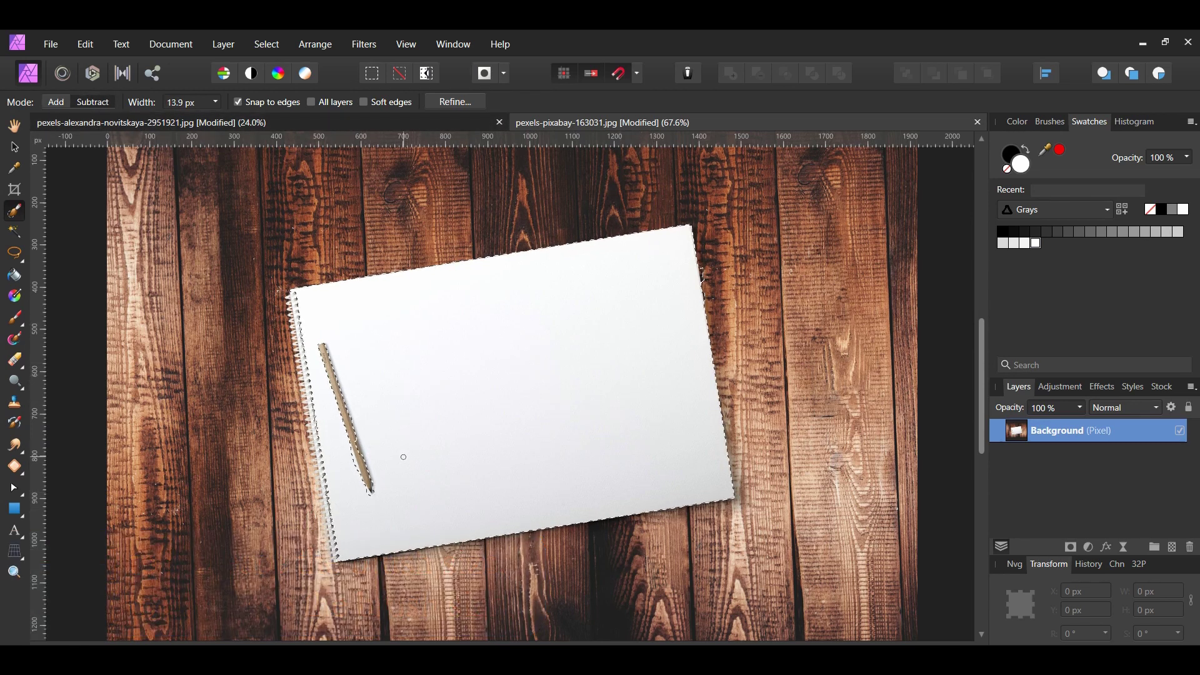
scroll(750, 531, down, 1)
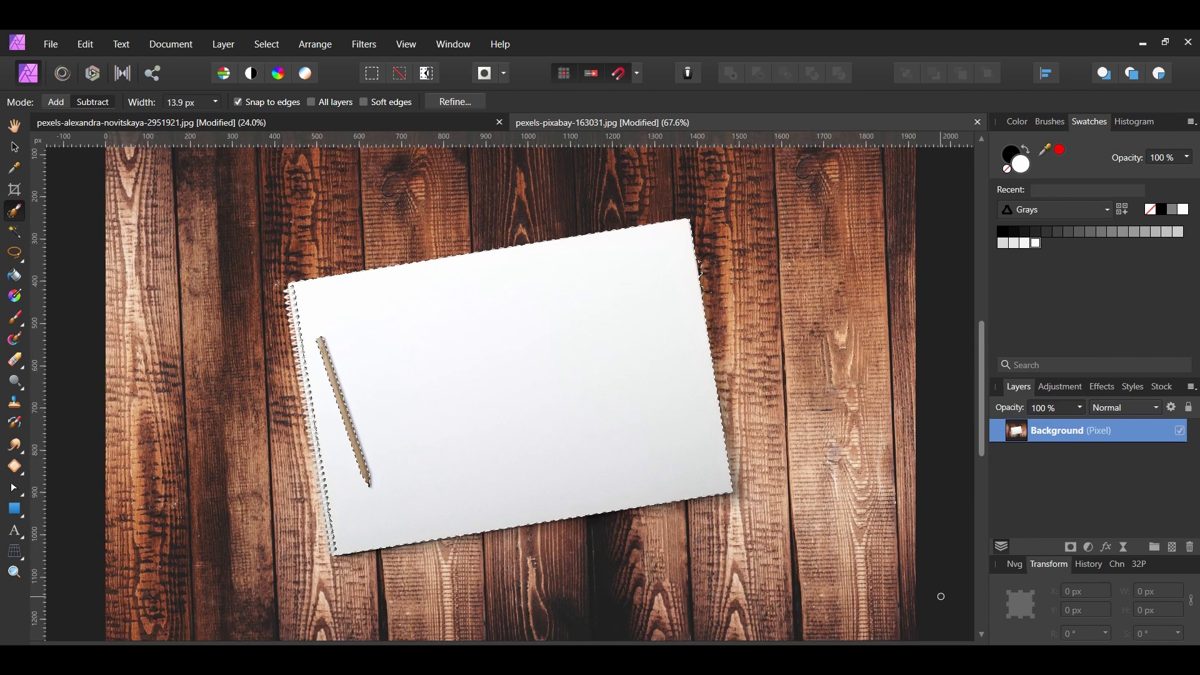
Refine the page selection, output it to a new layer, and show the Background again.
click(454, 102)
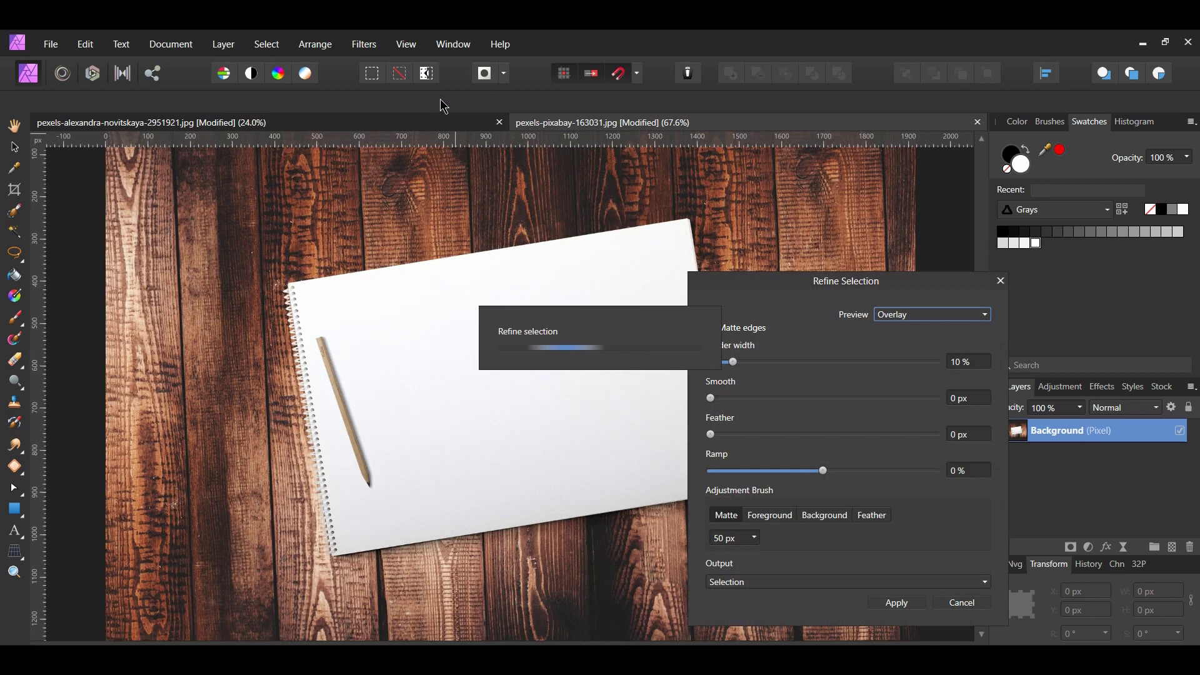
drag(737, 282, 792, 248)
click(950, 548)
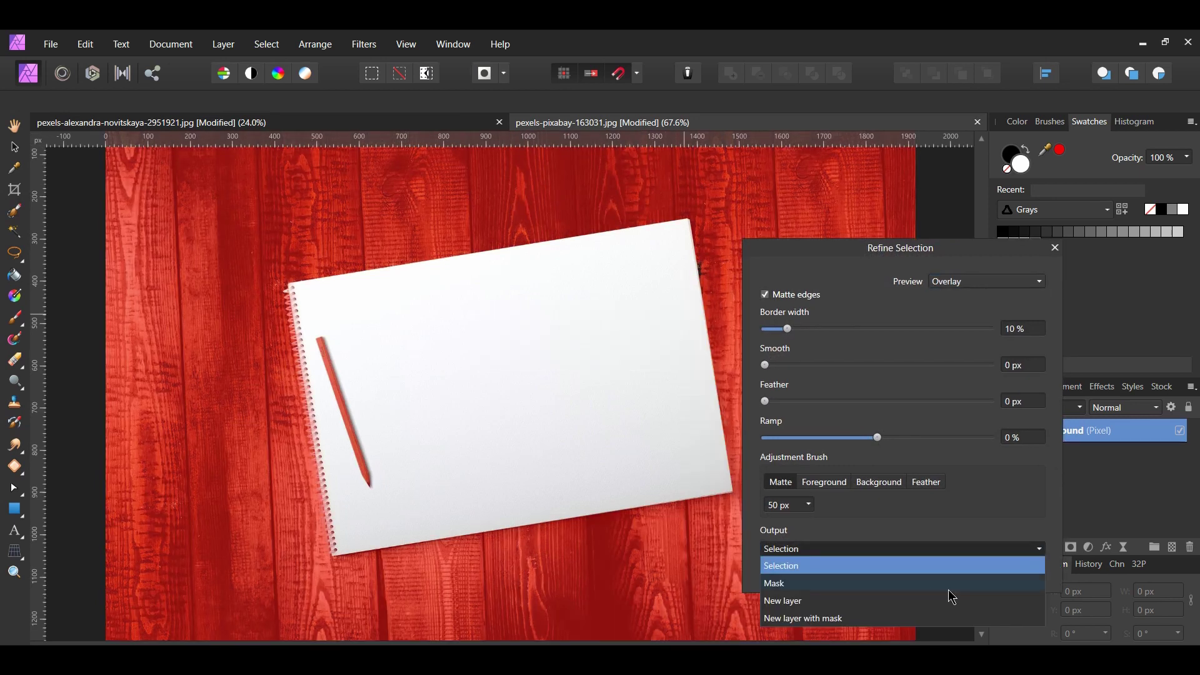
click(805, 601)
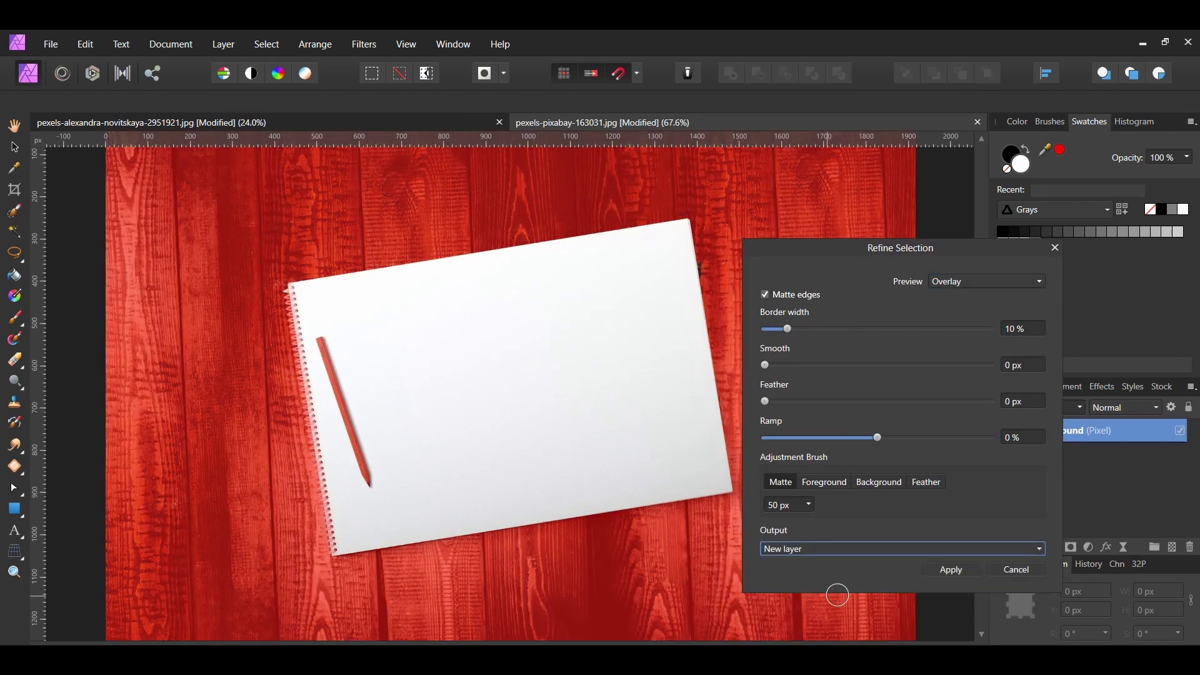
click(947, 571)
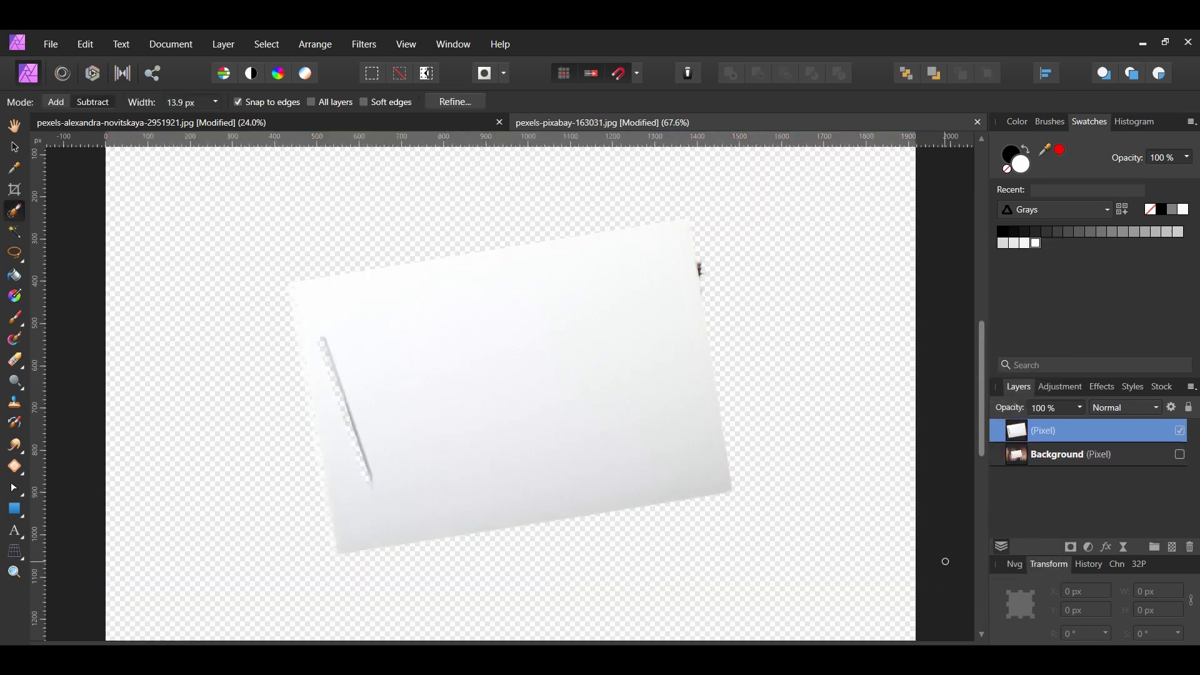
scroll(945, 561, down, 1)
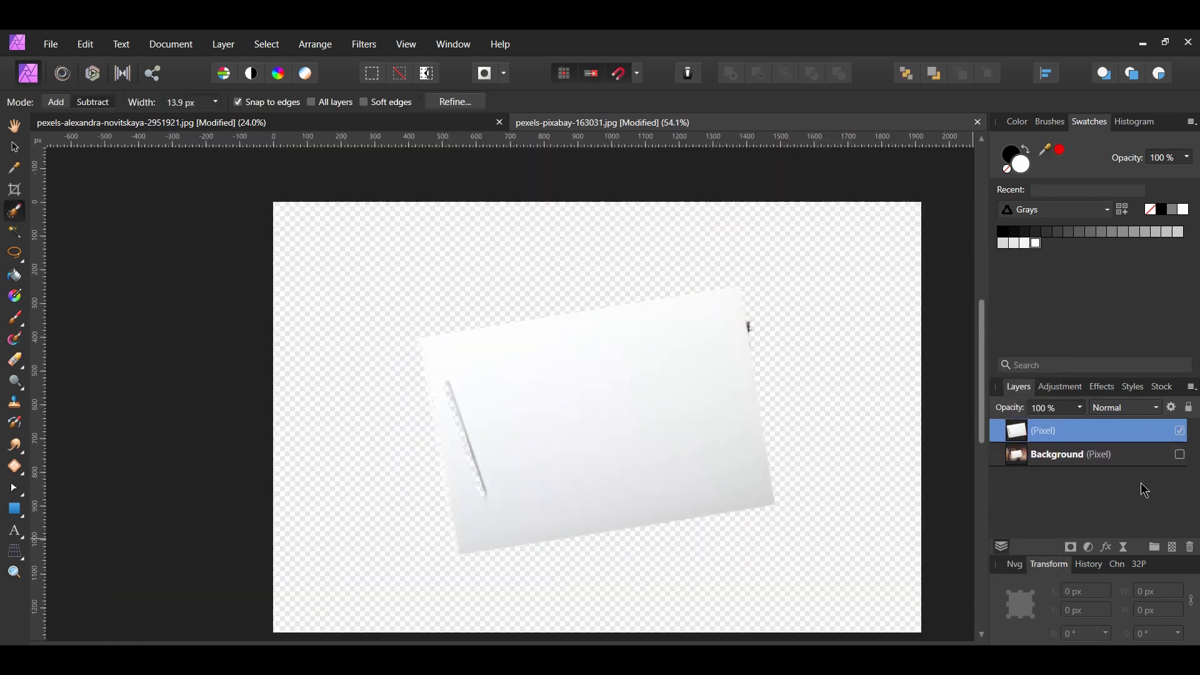
click(1184, 456)
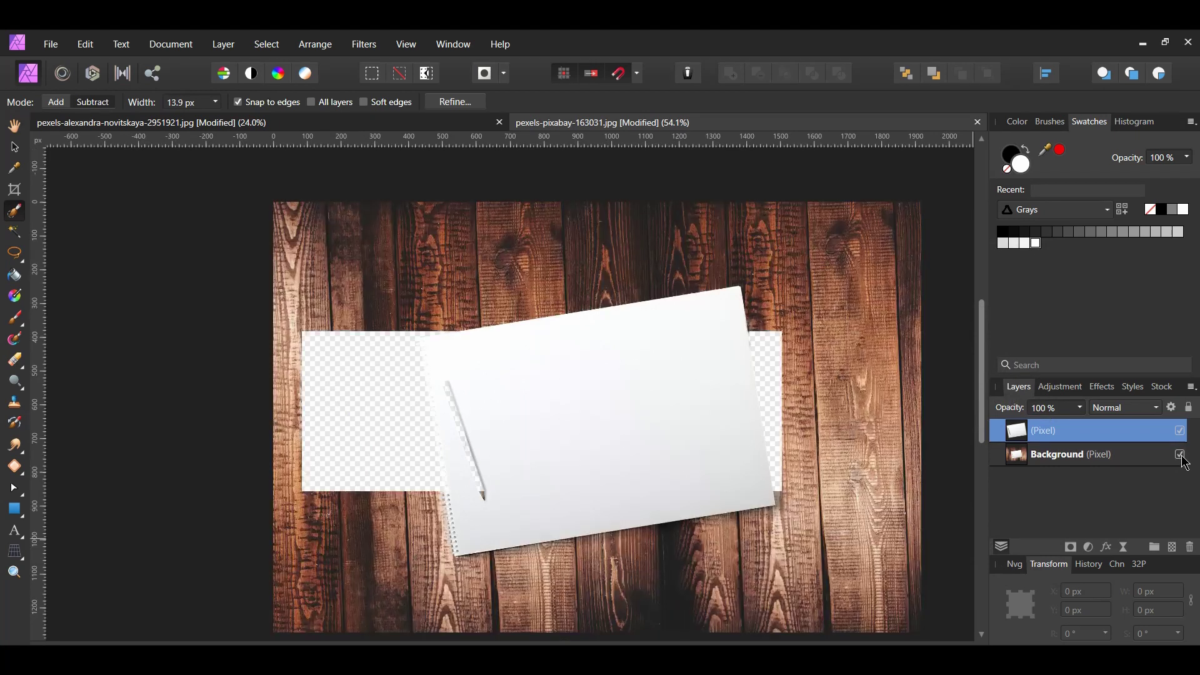
Paste the merged dog sketch layer into the wood document and nest it under the paper layer.
click(377, 120)
click(1057, 431)
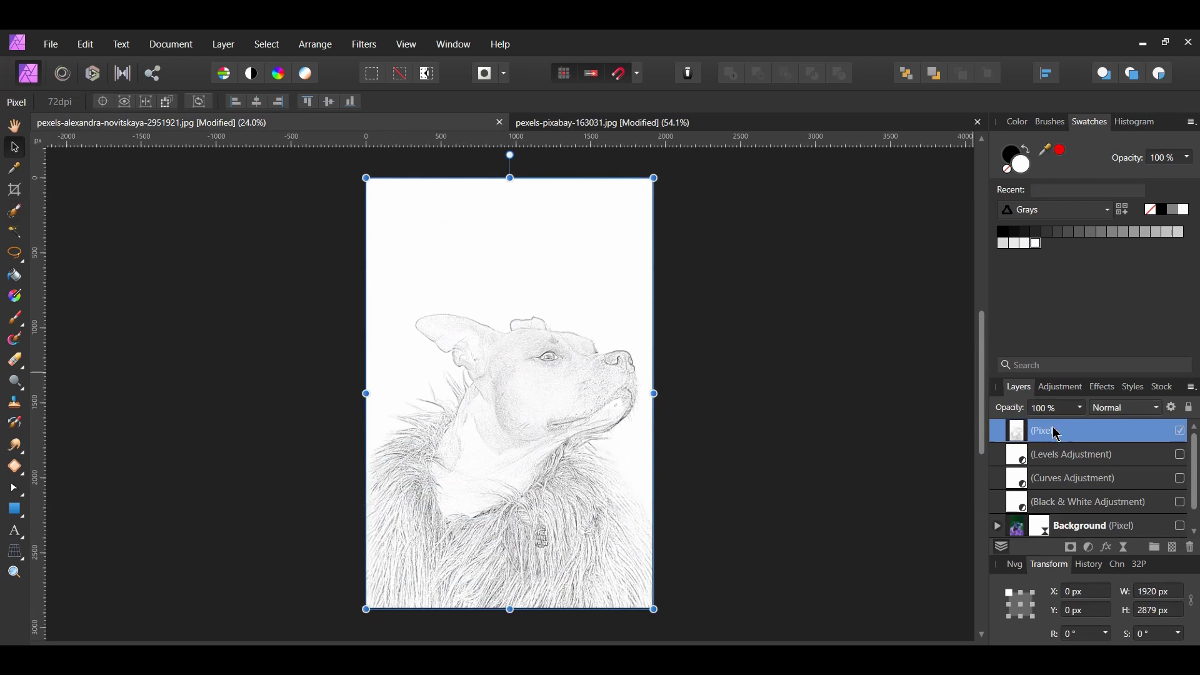
click(590, 121)
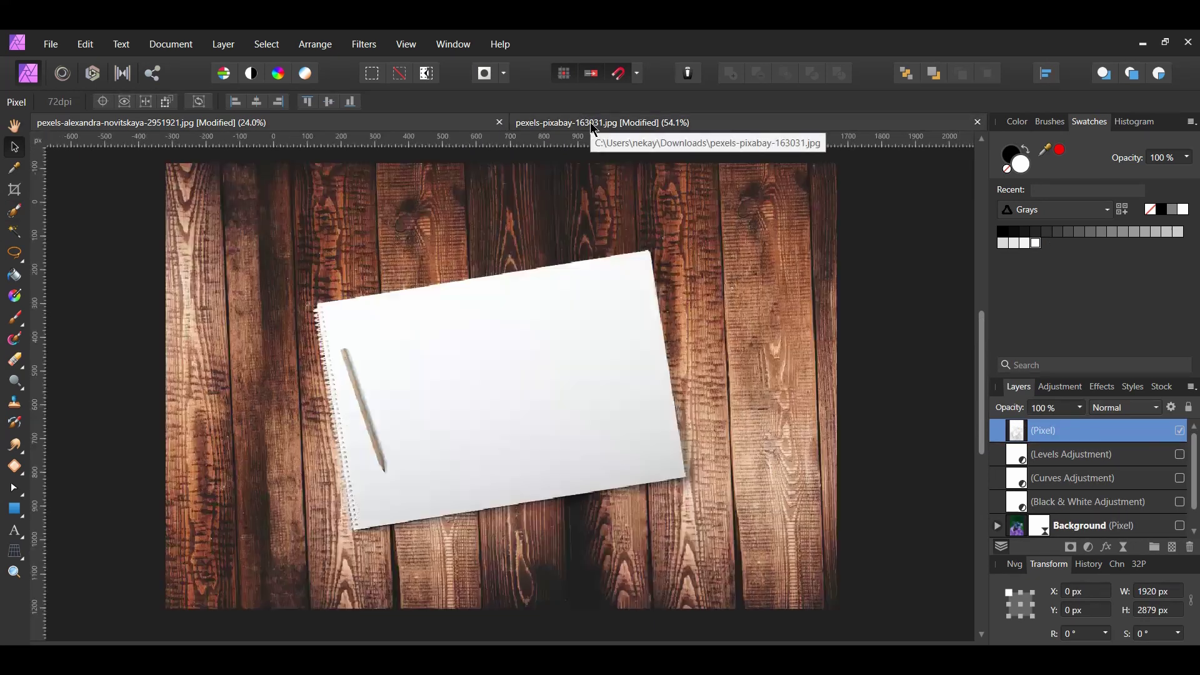
key(w)
key(ctrl+v)
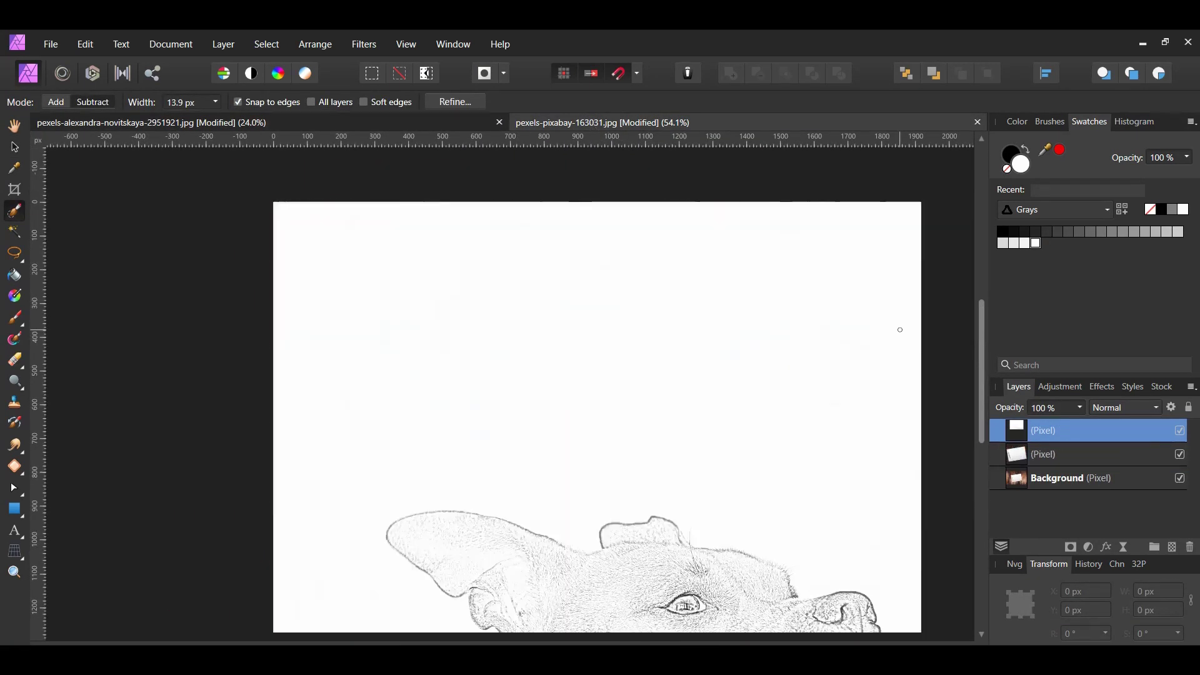
key(ctrl+0)
drag(1009, 438, 1037, 459)
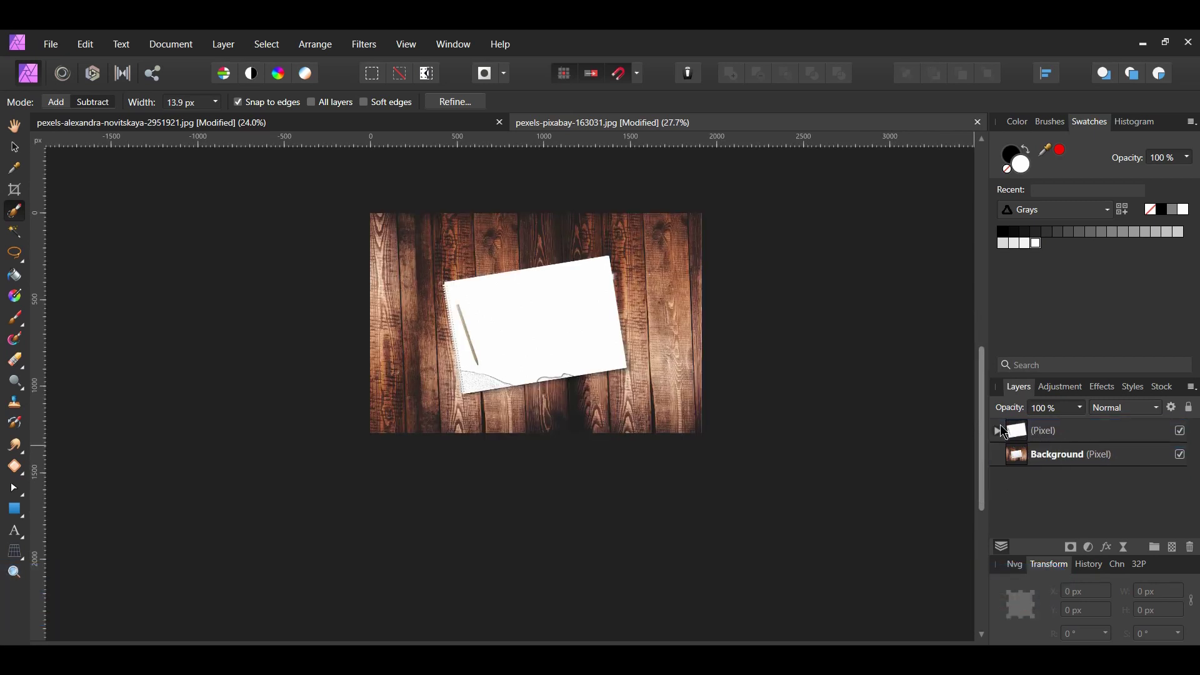
Resize the nested dog sketch to about 1382 × 2072 px with locked aspect ratio, rotated 4.6°.
click(999, 431)
click(1063, 454)
key(v)
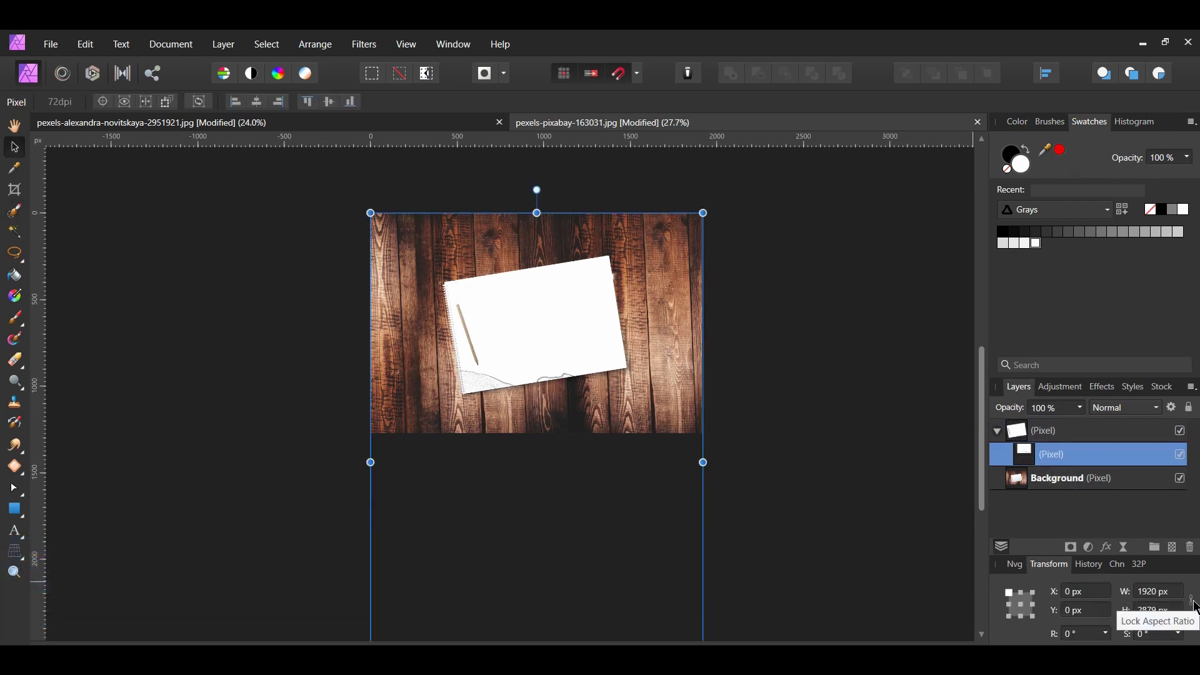
click(1194, 603)
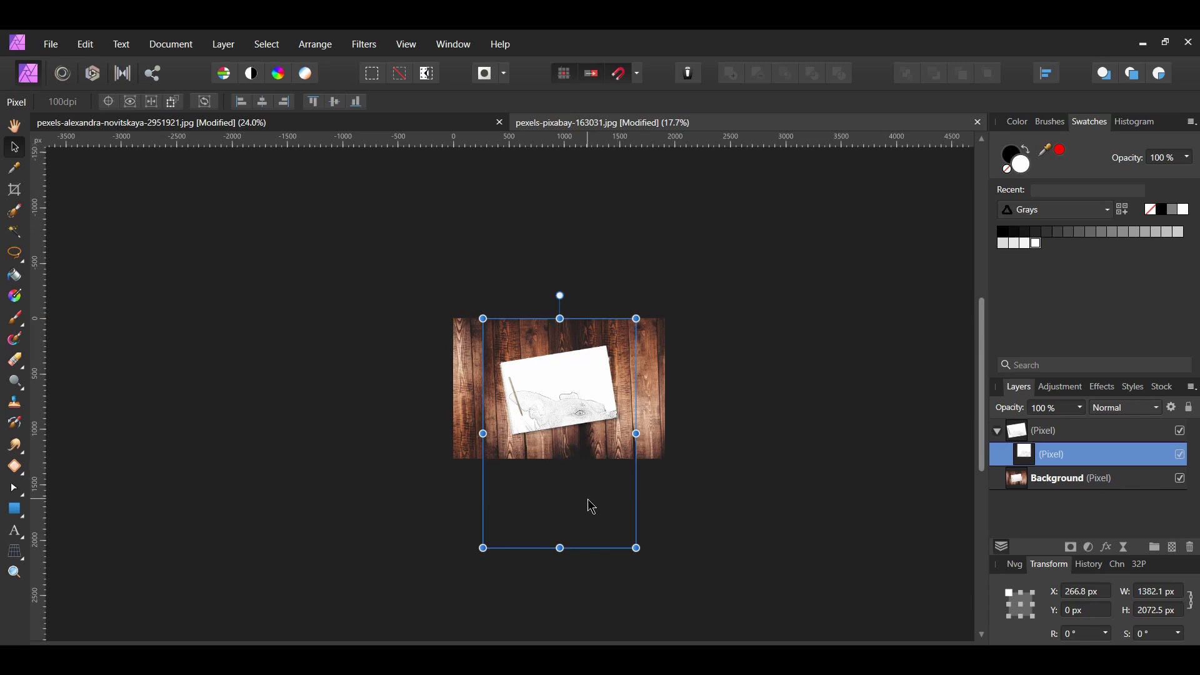
drag(587, 498, 590, 478)
drag(559, 272, 549, 273)
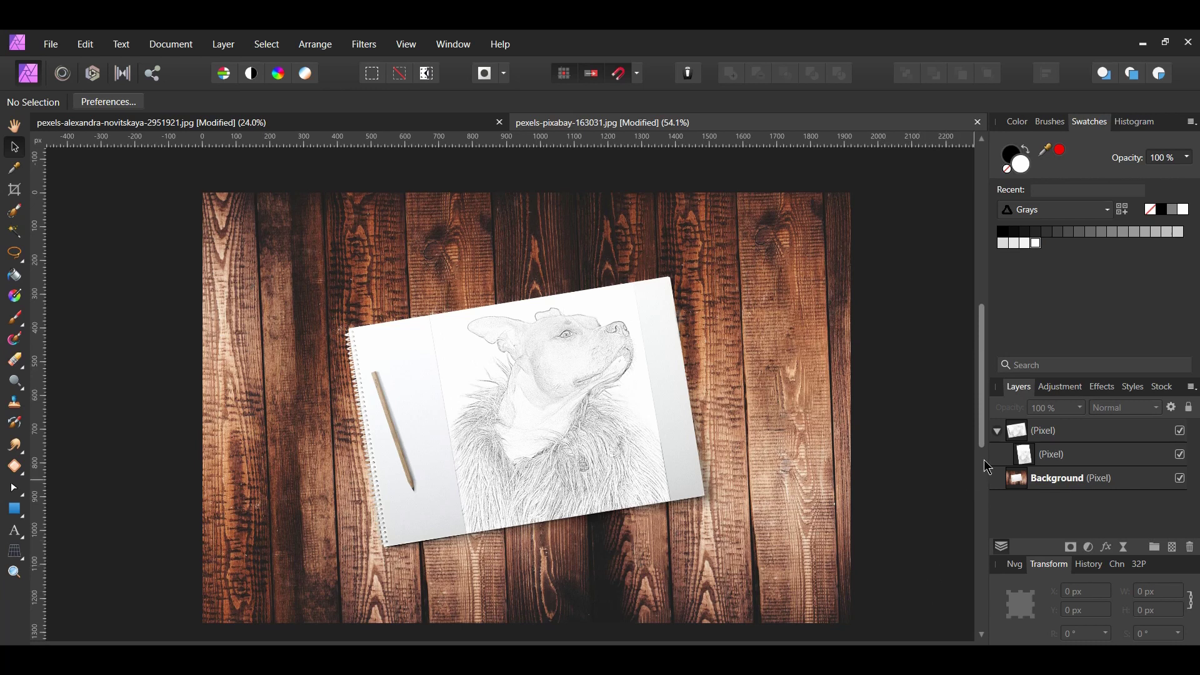
Collapse the paper Pixel layer in the Layers panel.
click(997, 430)
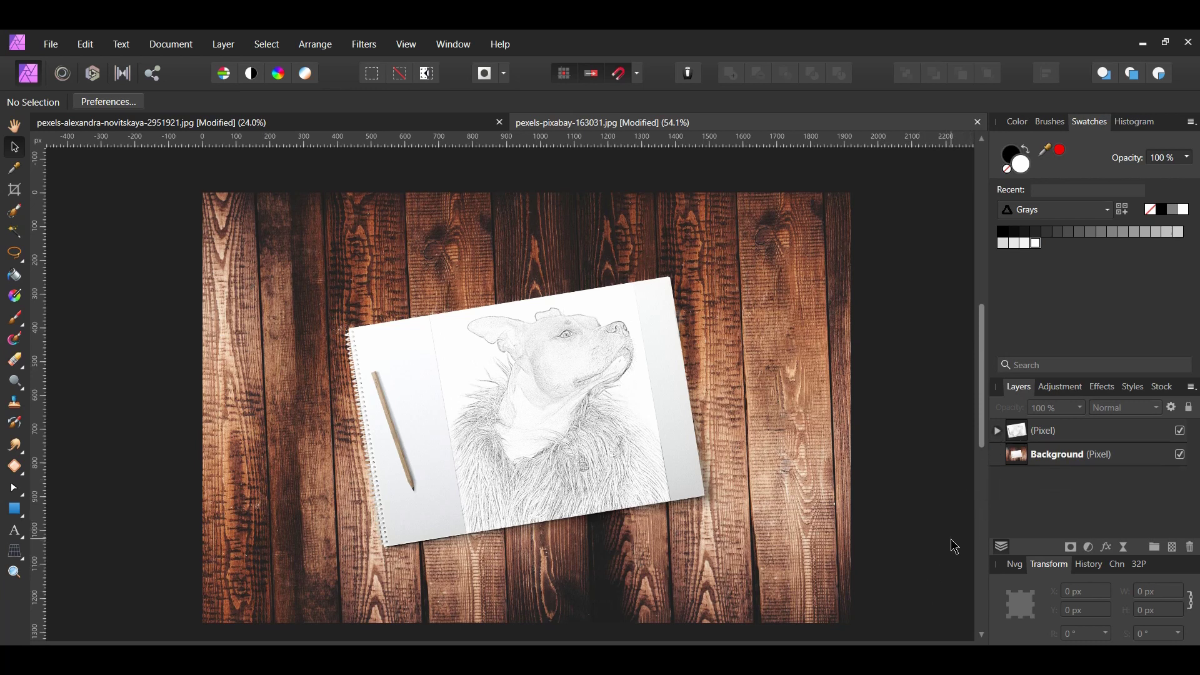